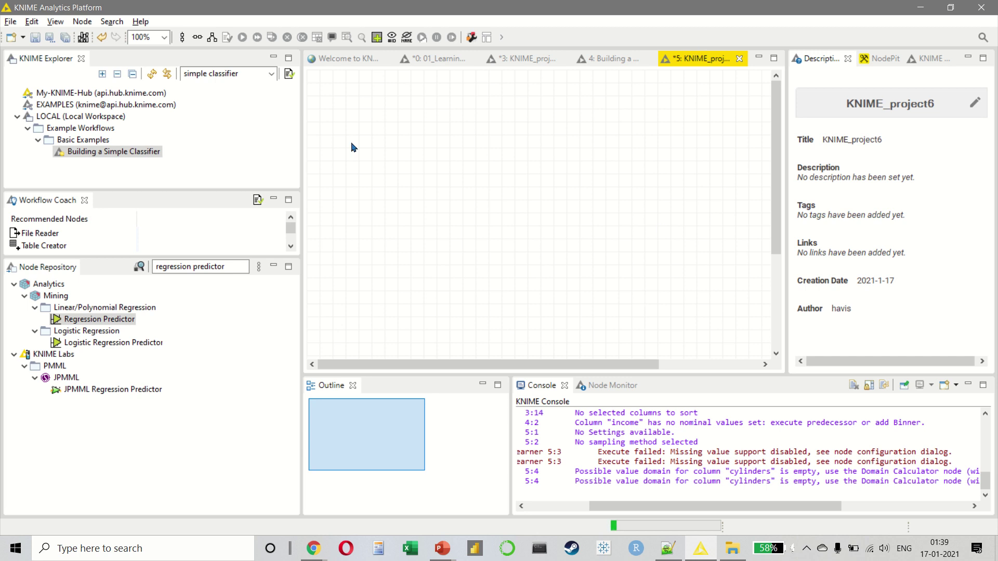
# Step: Search Google in Chrome for 'cart algorithm', then return to the KNIME workflow
pyautogui.hotkey('alt', 'Tab')
pyautogui.hotkey('alt', 'Tab')
pyautogui.hotkey('alt', 'Tab')
pyautogui.hotkey('alt', 'Tab')
pyautogui.hotkey('alt', 'Tab')
pyautogui.hotkey('alt', 'Tab')
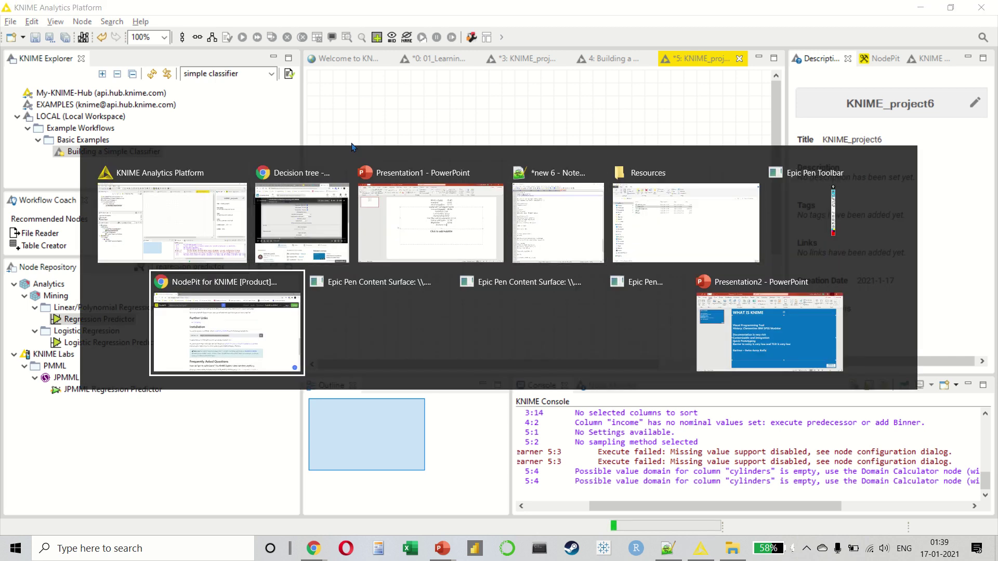
pyautogui.hotkey('ctrl', 'l')
pyautogui.write('cart')
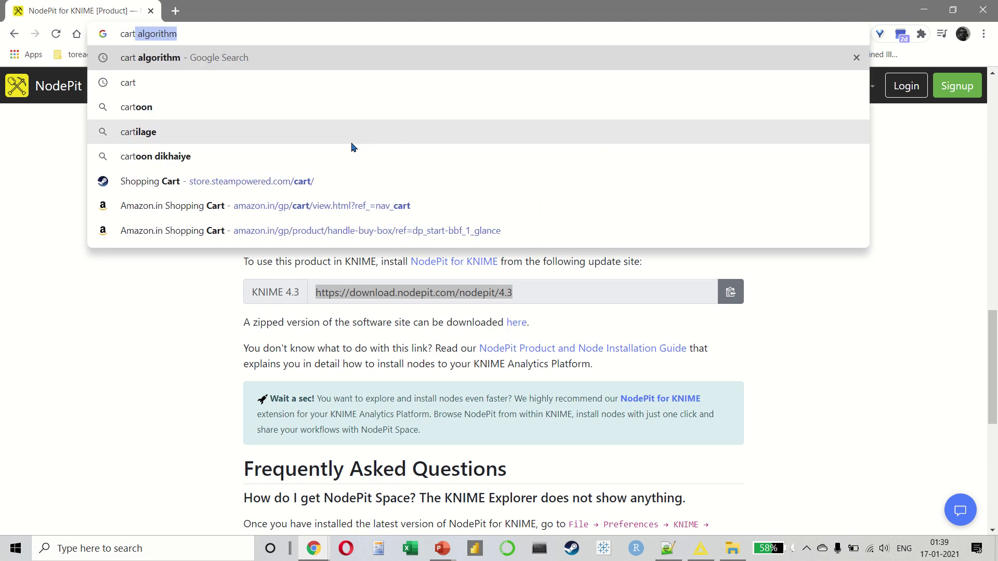
pyautogui.press('Return')
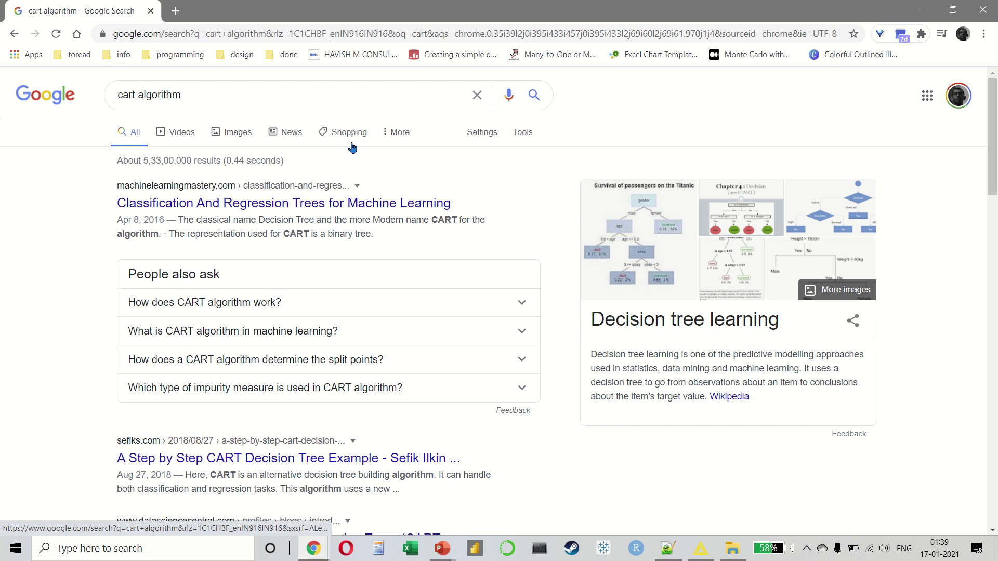
pyautogui.hotkey('alt', 'Tab')
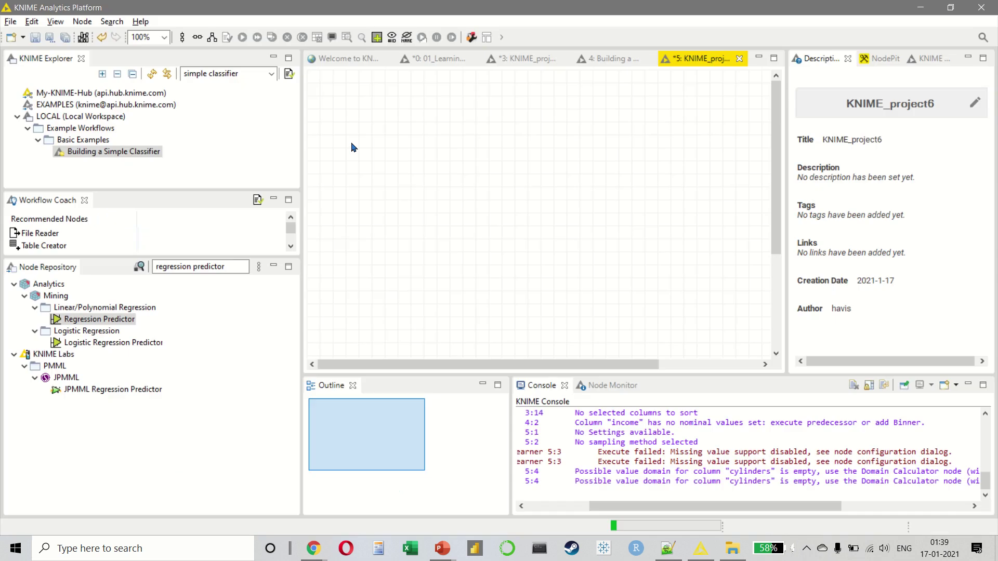
# Step: Add a File Reader node on the left and have it read Desktop\Resources\train.csv
pyautogui.doubleClick(46, 234)
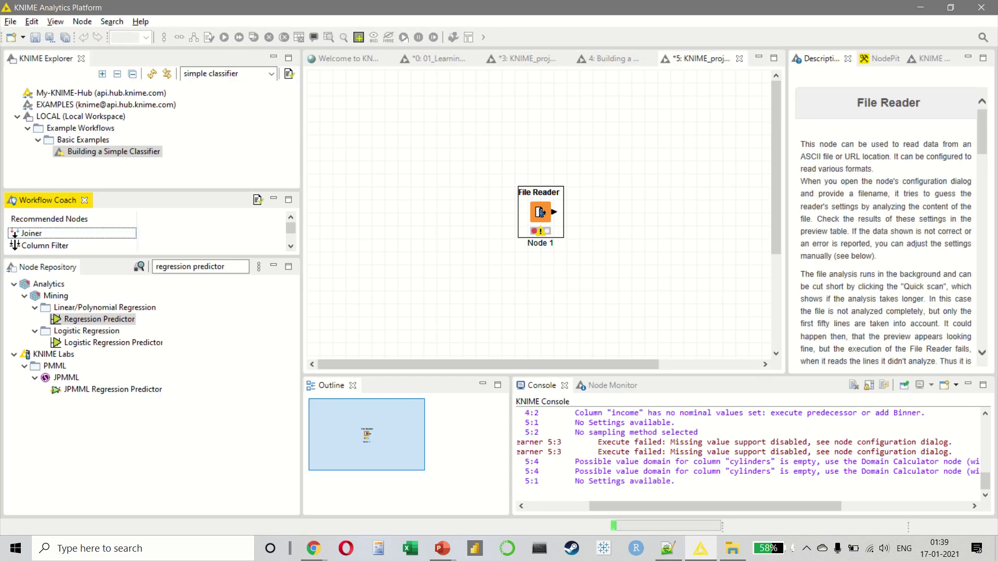
pyautogui.moveTo(540, 216); pyautogui.dragTo(378, 224)
pyautogui.rightClick(378, 225)
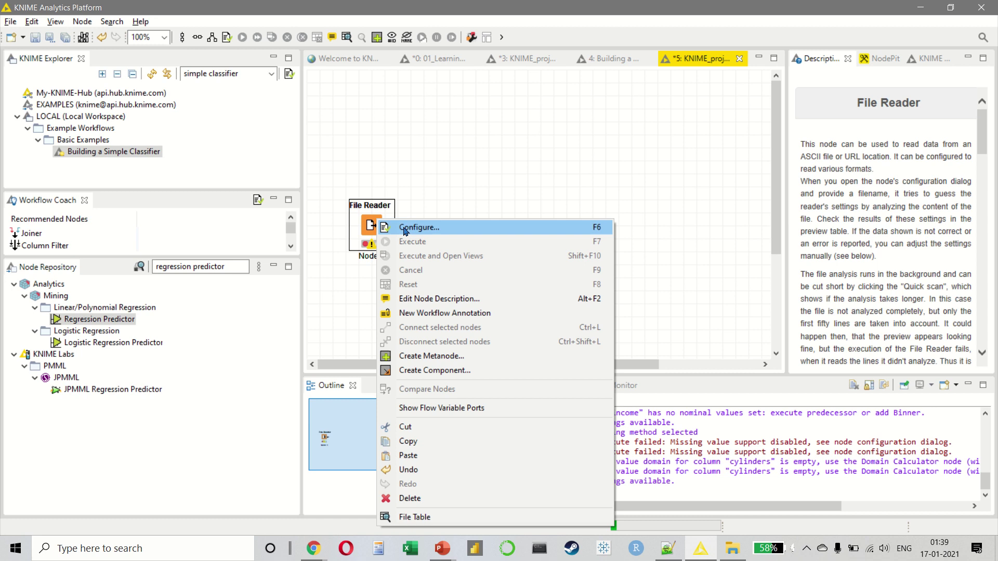
pyautogui.click(404, 228)
pyautogui.click(623, 79)
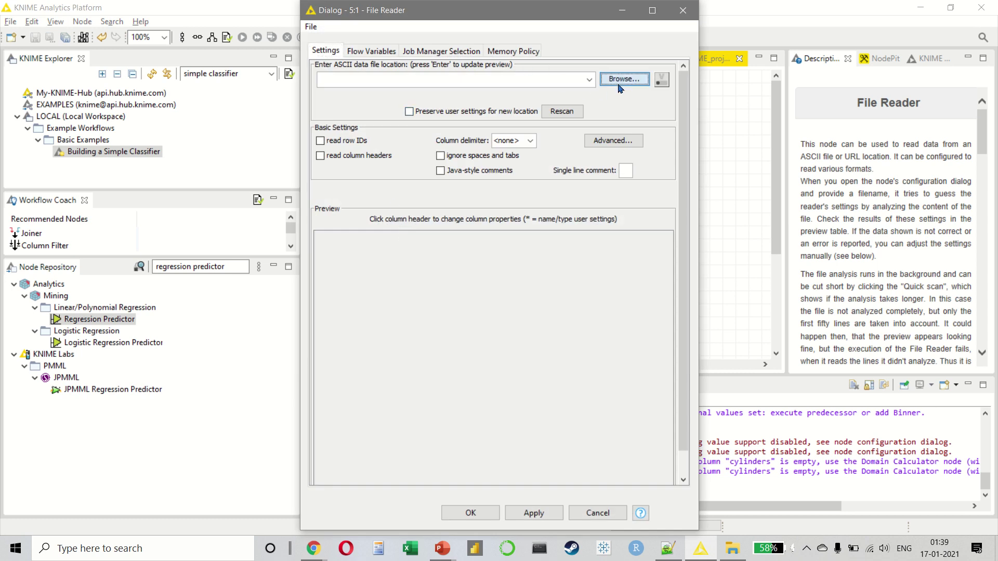
pyautogui.click(338, 112)
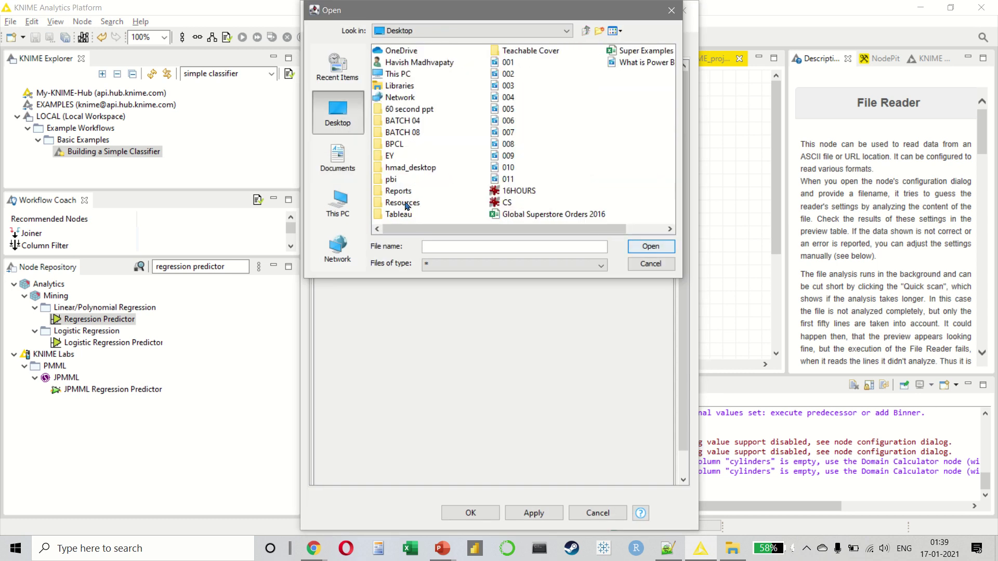
pyautogui.doubleClick(404, 203)
pyautogui.click(392, 98)
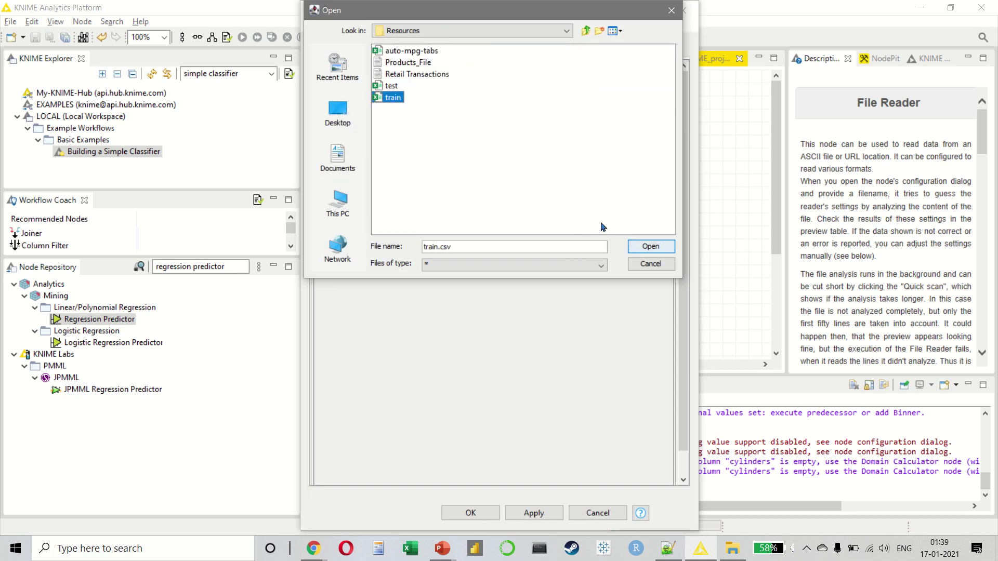
pyautogui.click(649, 247)
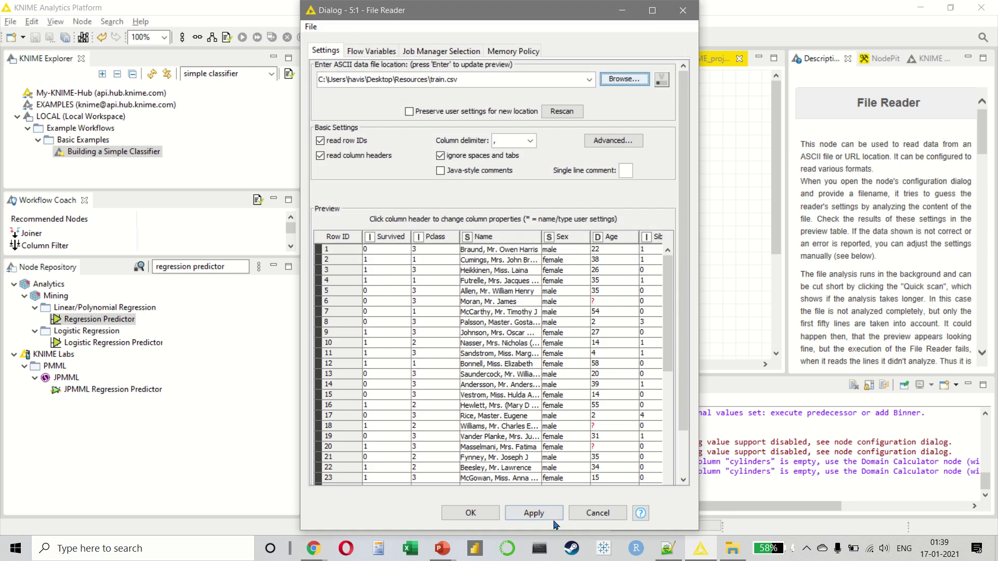
pyautogui.click(470, 513)
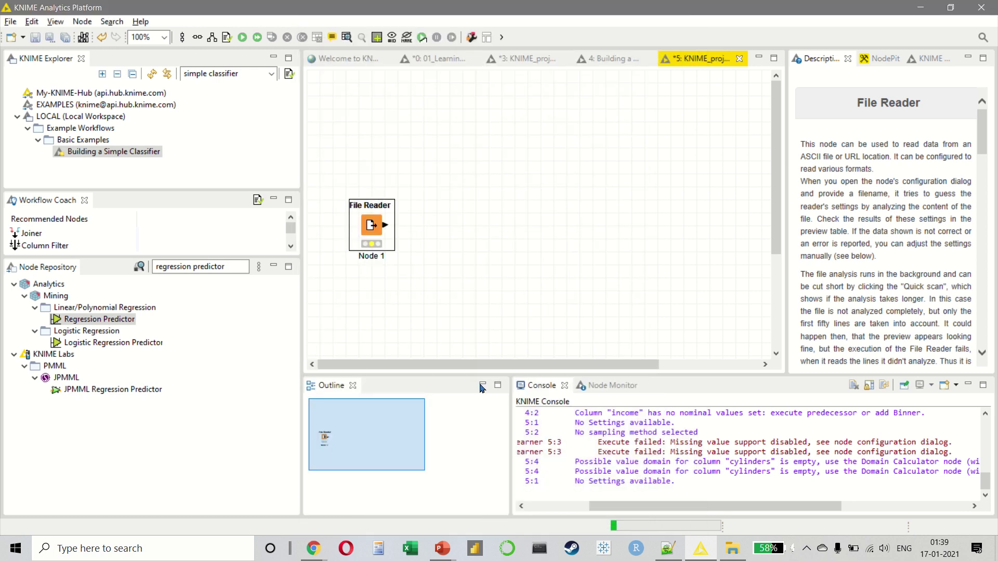
# Step: Place a Column Filter node beside the File Reader and connect the File Reader's output to it
pyautogui.click(479, 282)
pyautogui.click(236, 266)
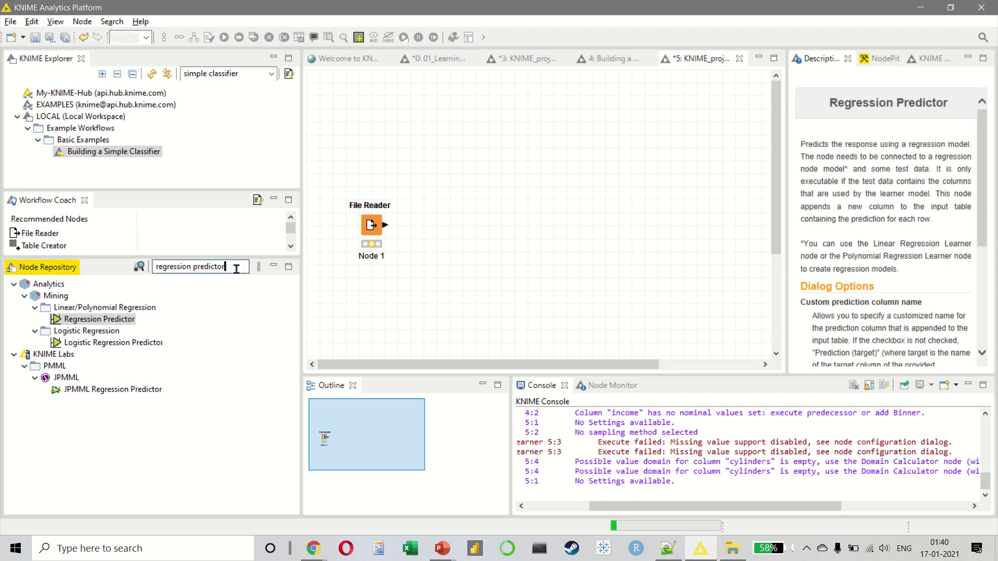
pyautogui.hotkey('ctrl', 'a')
pyautogui.write('column fil')
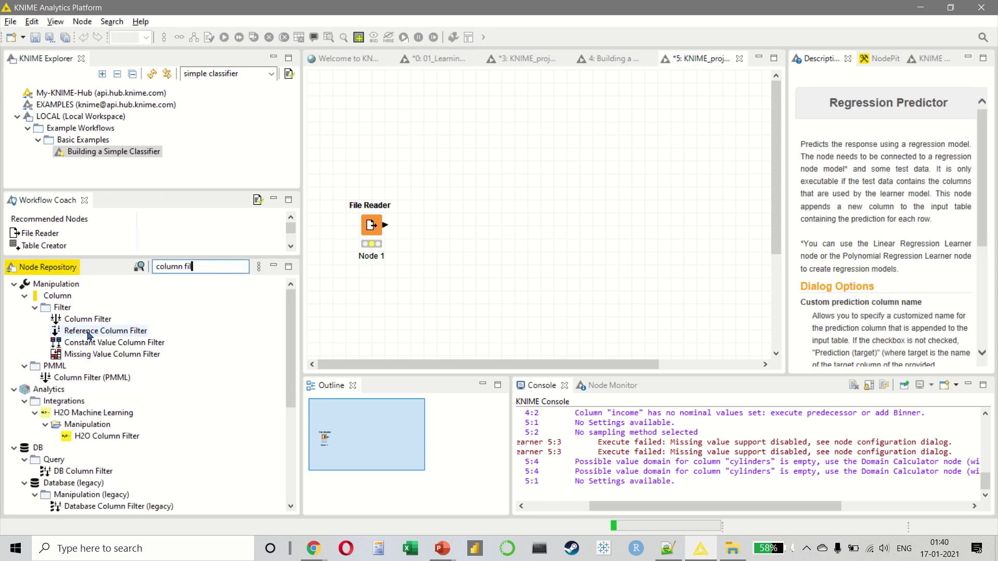
pyautogui.moveTo(88, 318); pyautogui.dragTo(448, 232)
pyautogui.rightClick(448, 233)
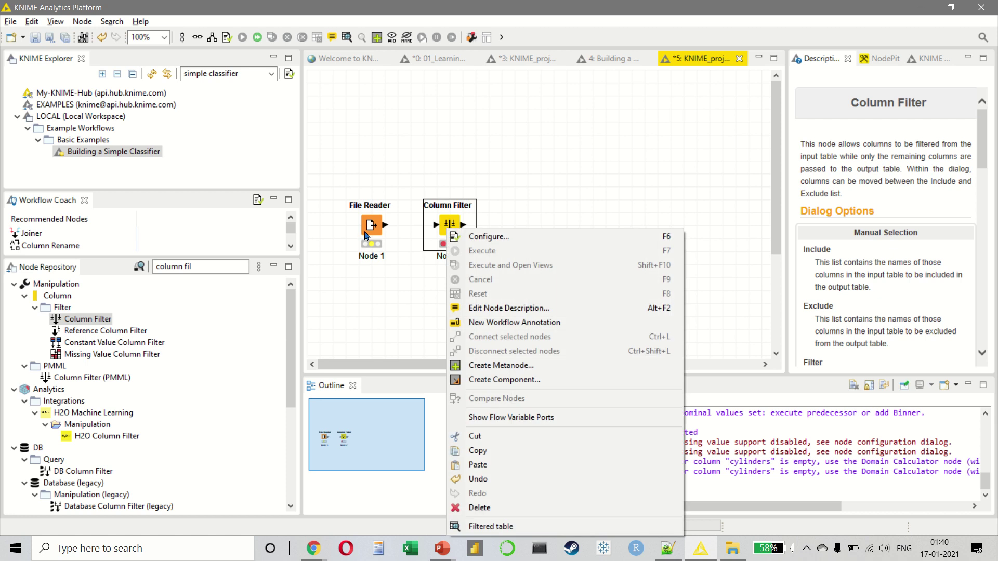
pyautogui.click(387, 226)
pyautogui.moveTo(387, 227); pyautogui.dragTo(456, 230)
# Step: Configure the Column Filter to exclude the Name, Cabin and Ticket columns
pyautogui.rightClick(455, 230)
pyautogui.click(467, 237)
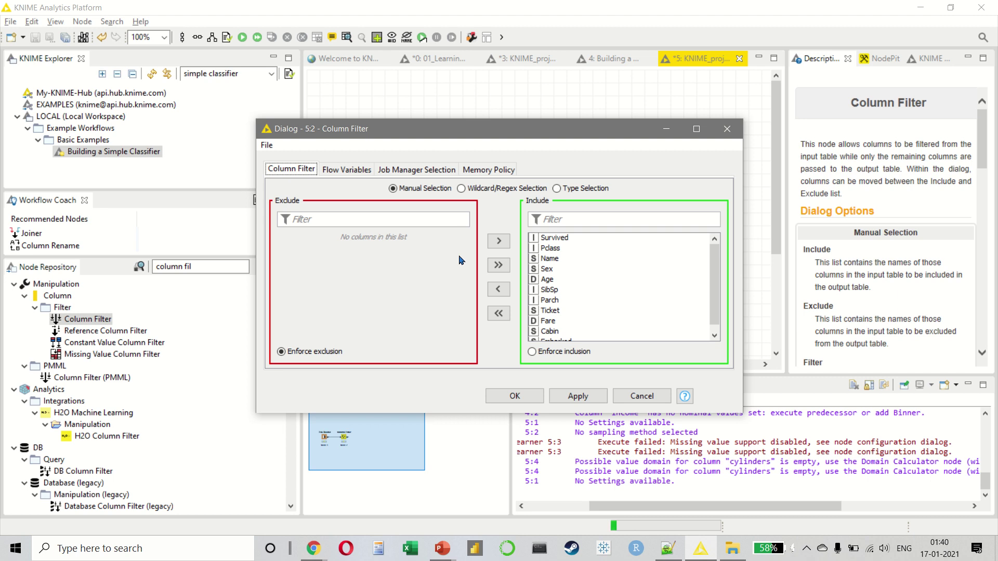
pyautogui.click(550, 258)
pyautogui.click(501, 293)
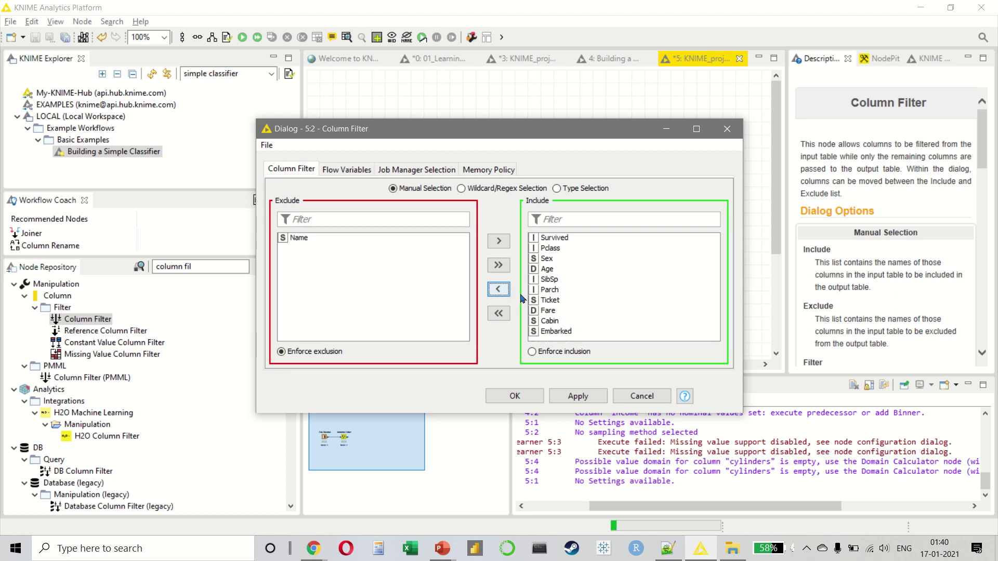
pyautogui.click(561, 319)
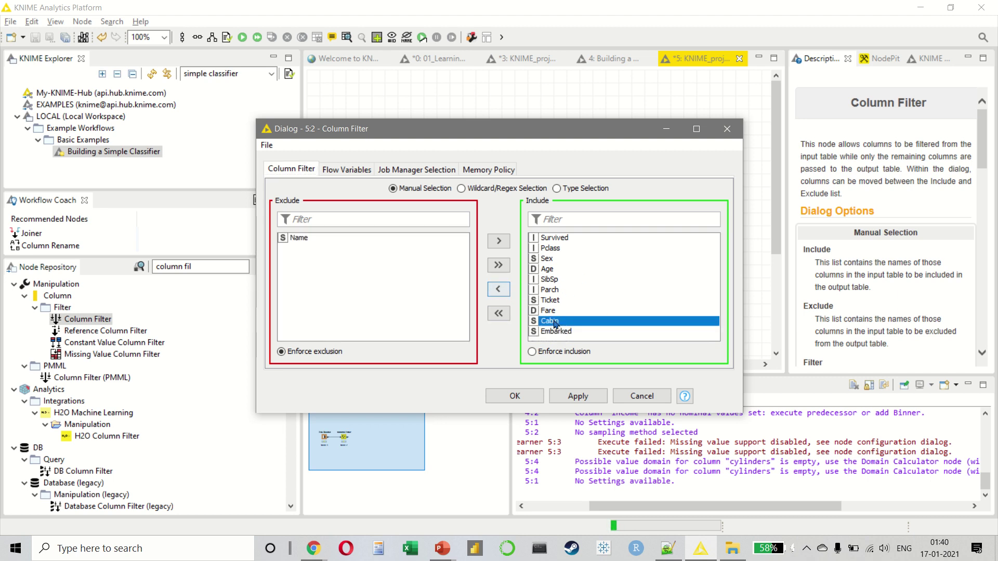
pyautogui.click(499, 289)
pyautogui.click(546, 300)
pyautogui.click(498, 289)
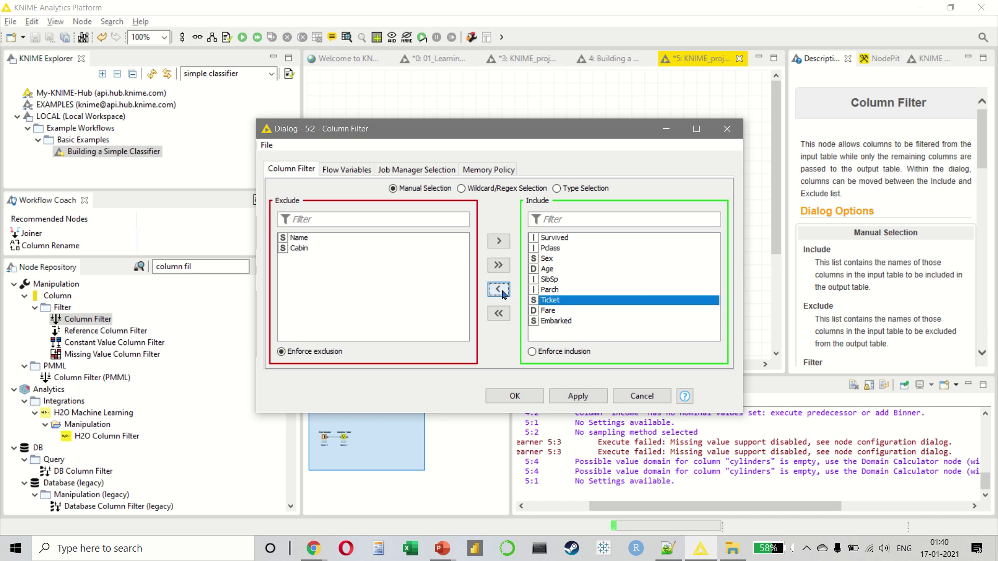
pyautogui.click(514, 396)
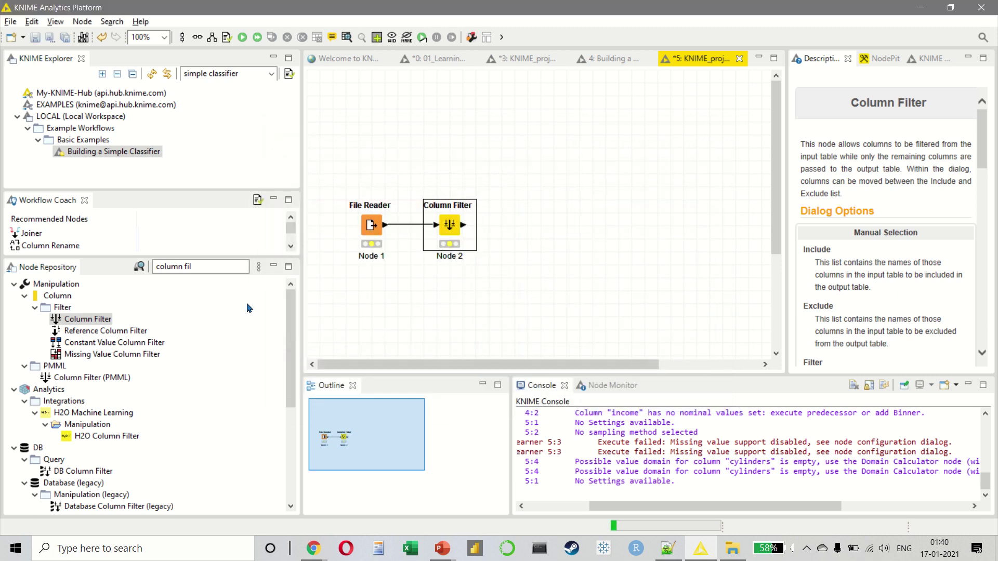
# Step: Search for 'partition', place a Partitioning node, and wire the Column Filter into it
pyautogui.click(230, 270)
pyautogui.hotkey('ctrl', 'a')
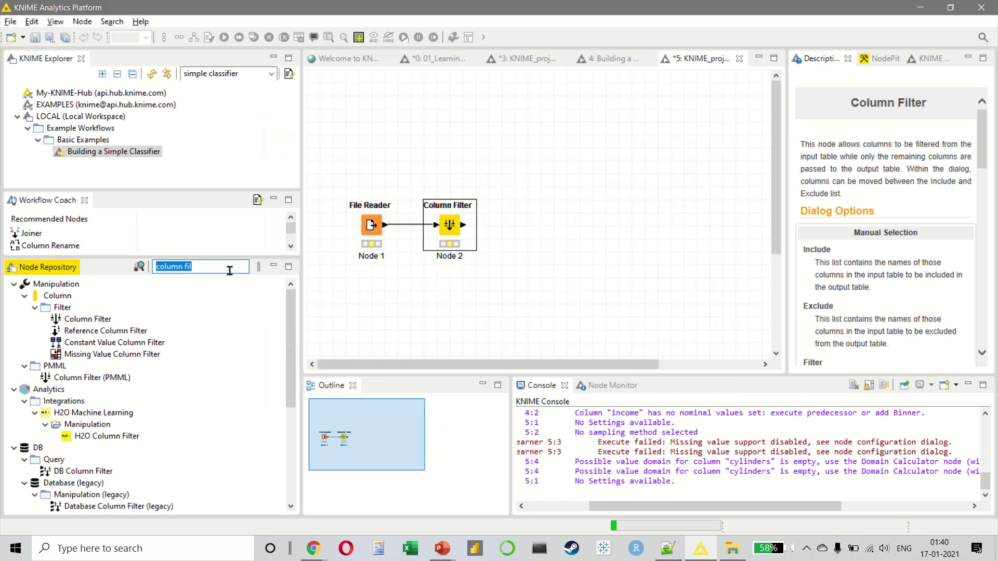
pyautogui.write('part')
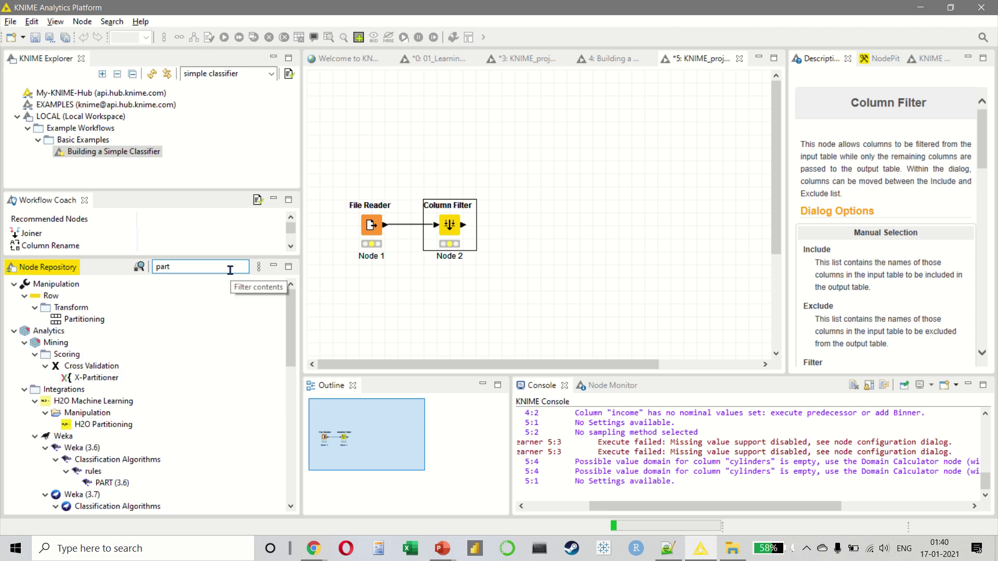
pyautogui.write('tiot')
pyautogui.press('BackSpace')
pyautogui.press('BackSpace')
pyautogui.press('BackSpace')
pyautogui.press('BackSpace')
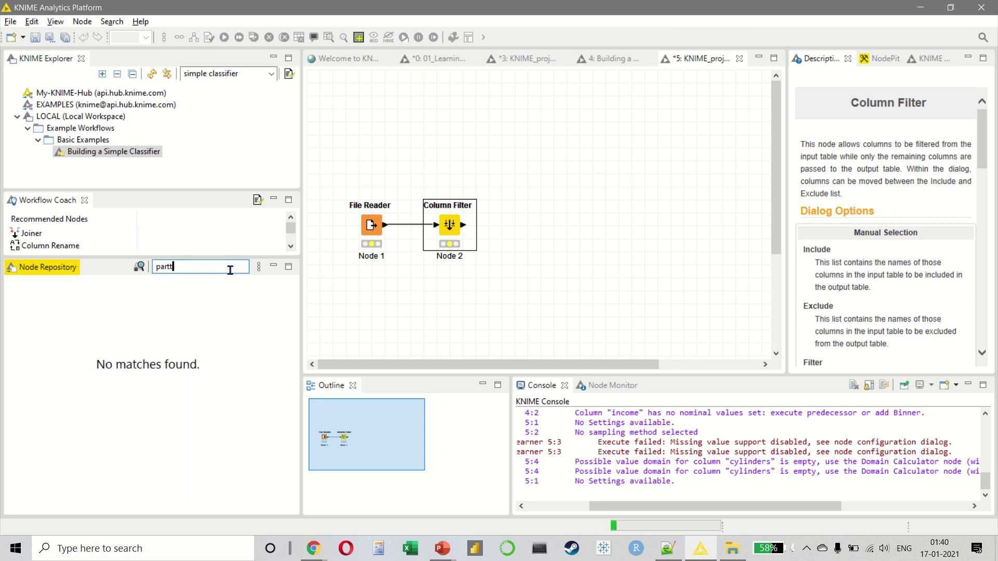
pyautogui.write('io')
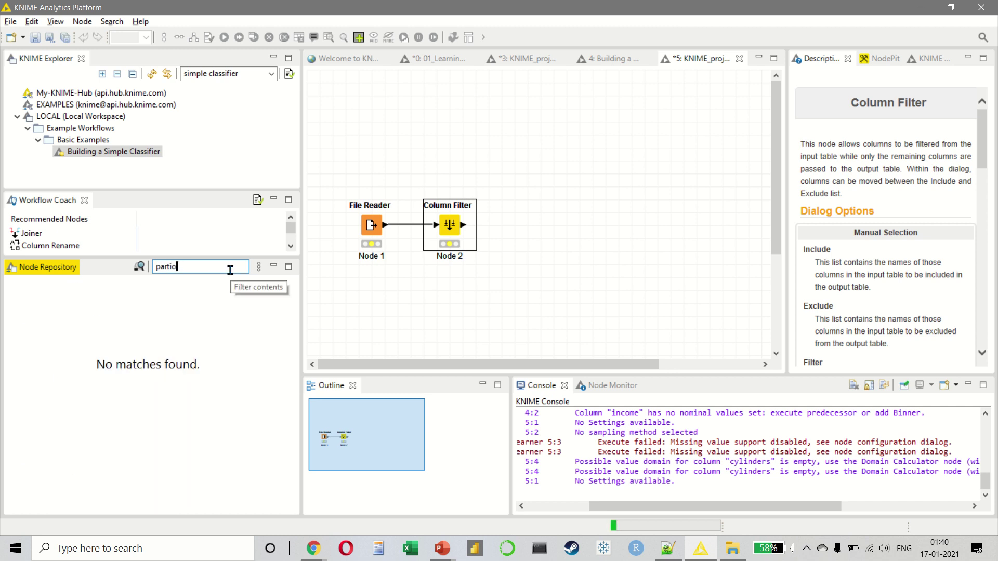
pyautogui.press('BackSpace')
pyautogui.write('o')
pyautogui.press('BackSpace')
pyautogui.write('t')
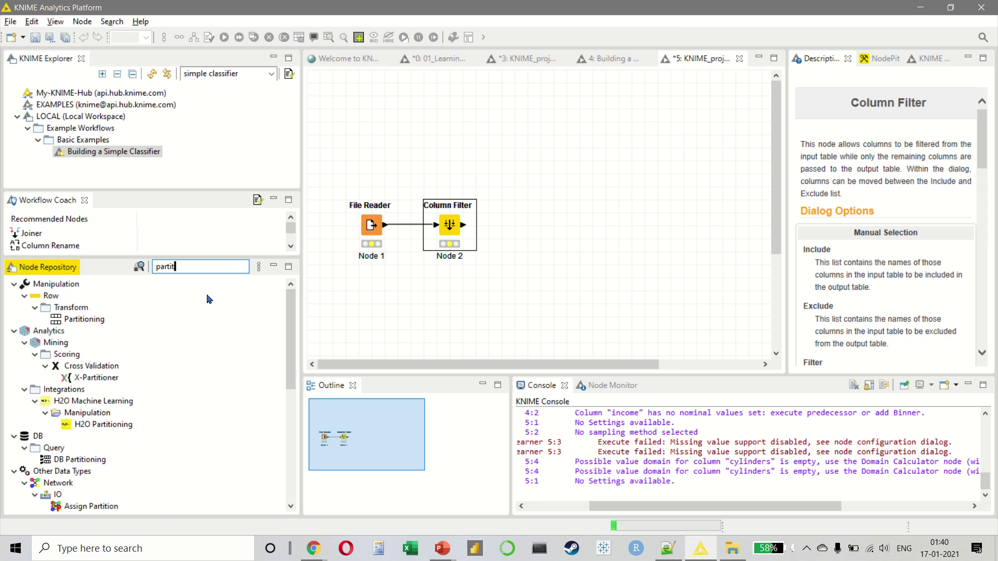
pyautogui.moveTo(91, 319); pyautogui.dragTo(540, 218)
pyautogui.moveTo(464, 225); pyautogui.dragTo(526, 212)
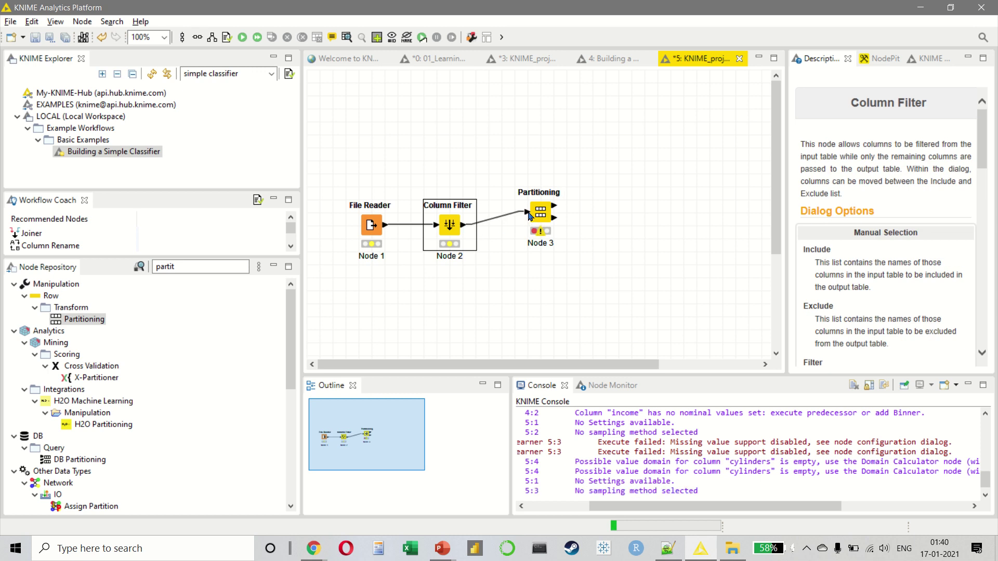
# Step: Set Partitioning to a relative 80% first partition drawn randomly
pyautogui.rightClick(541, 213)
pyautogui.click(563, 221)
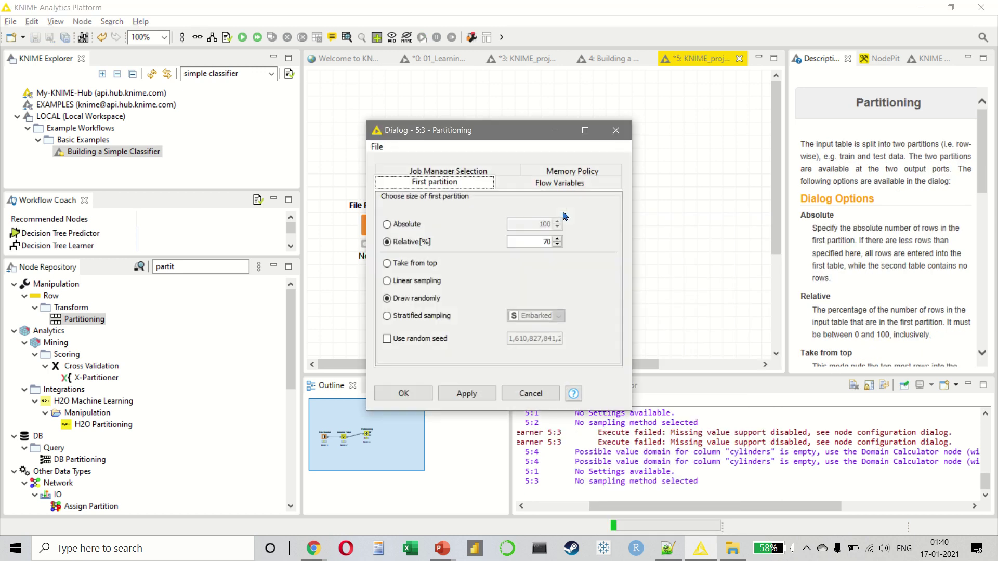
pyautogui.click(556, 239)
pyautogui.click(556, 239)
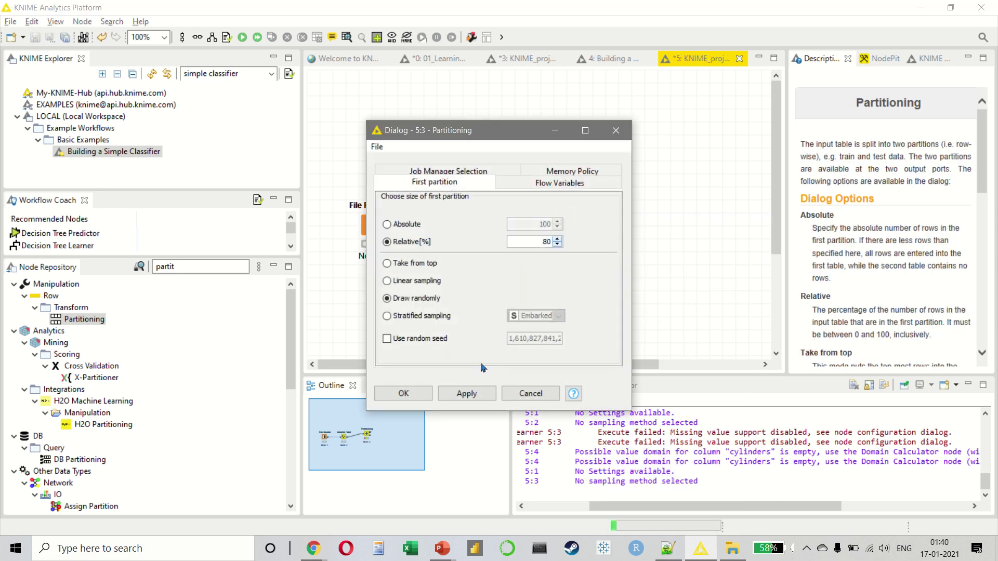
pyautogui.click(414, 393)
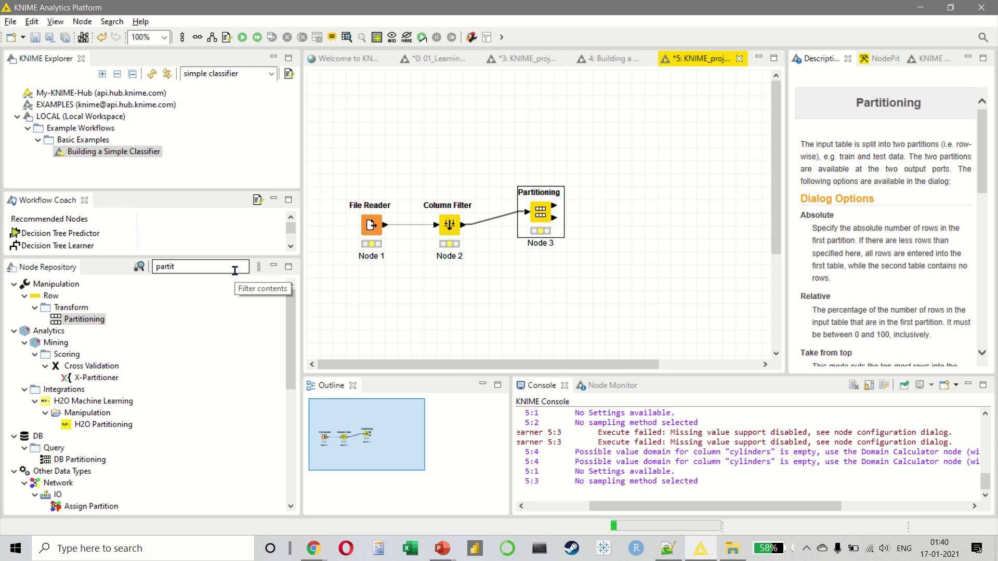
# Step: Drop a Decision Tree Learner after Partitioning and check its Class column options in the settings
pyautogui.click(57, 250)
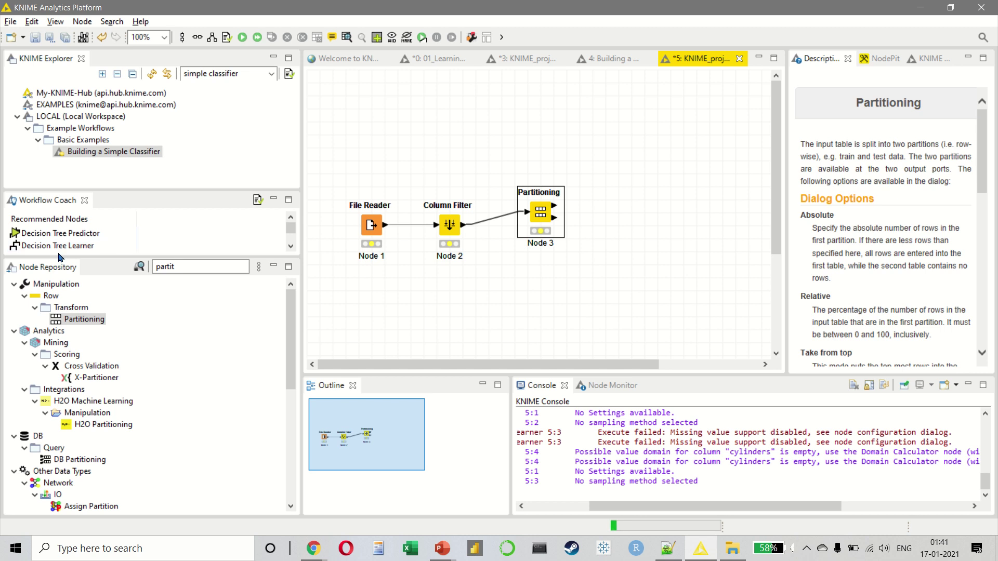
pyautogui.click(85, 242)
pyautogui.moveTo(84, 242); pyautogui.dragTo(637, 213)
pyautogui.click(642, 212)
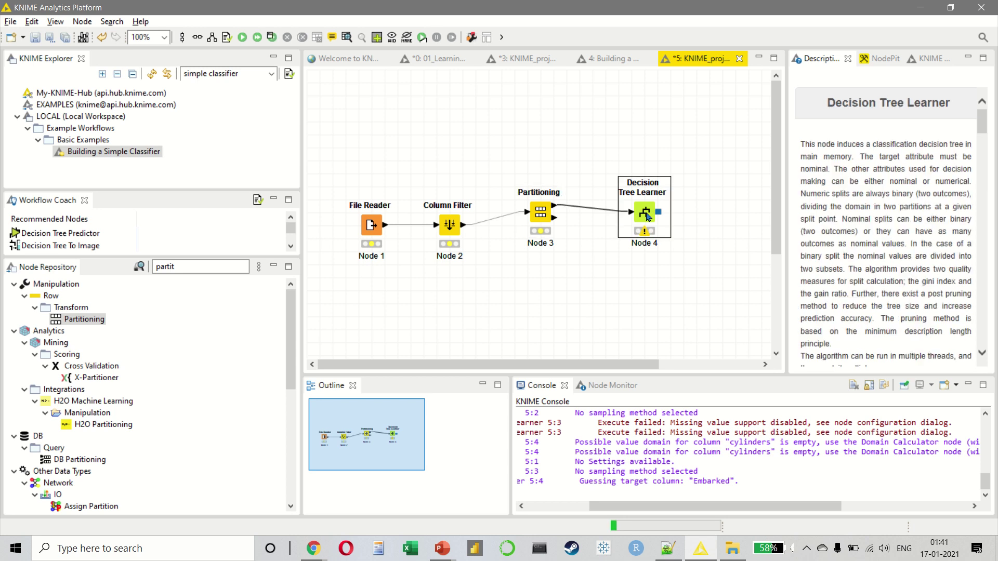
pyautogui.rightClick(646, 208)
pyautogui.click(670, 206)
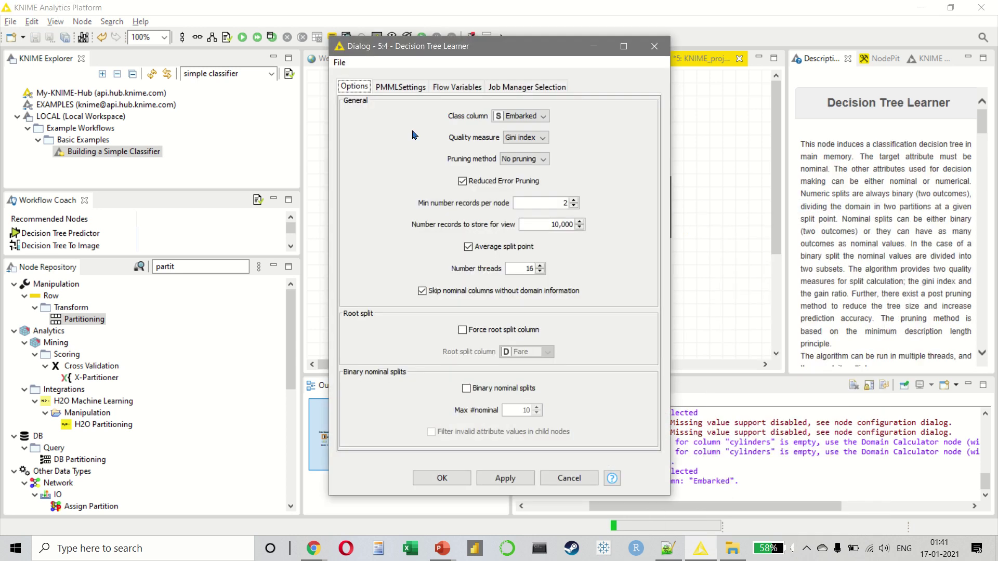
pyautogui.click(524, 119)
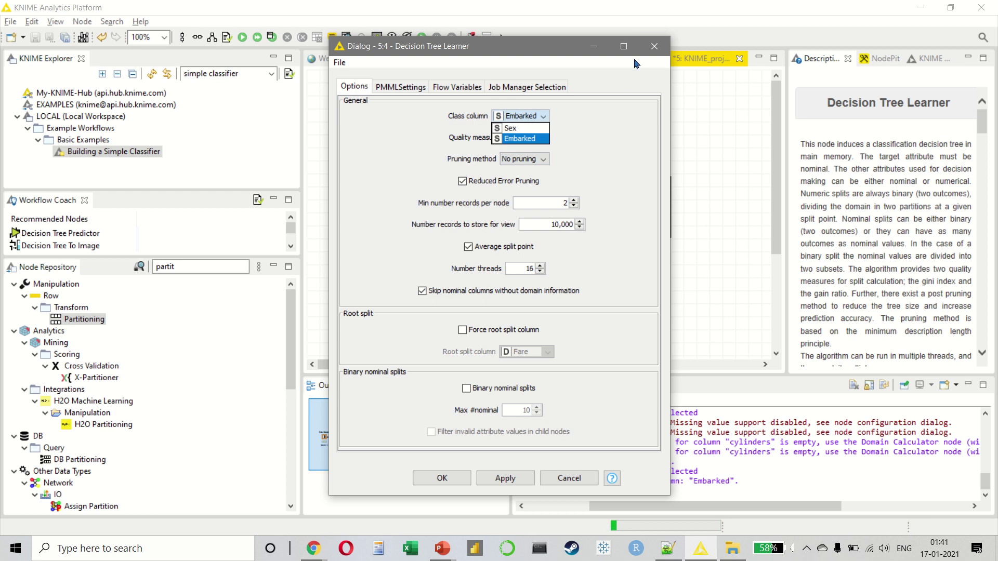
# Step: Change the File Reader's Survived column type from integer to String
pyautogui.click(654, 45)
pyautogui.rightClick(370, 228)
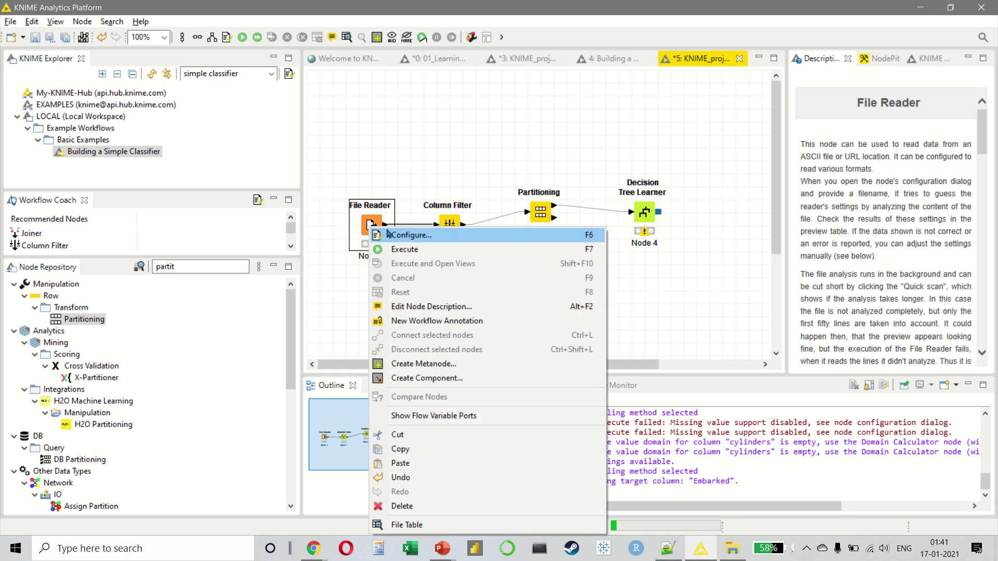
pyautogui.click(410, 235)
pyautogui.click(390, 241)
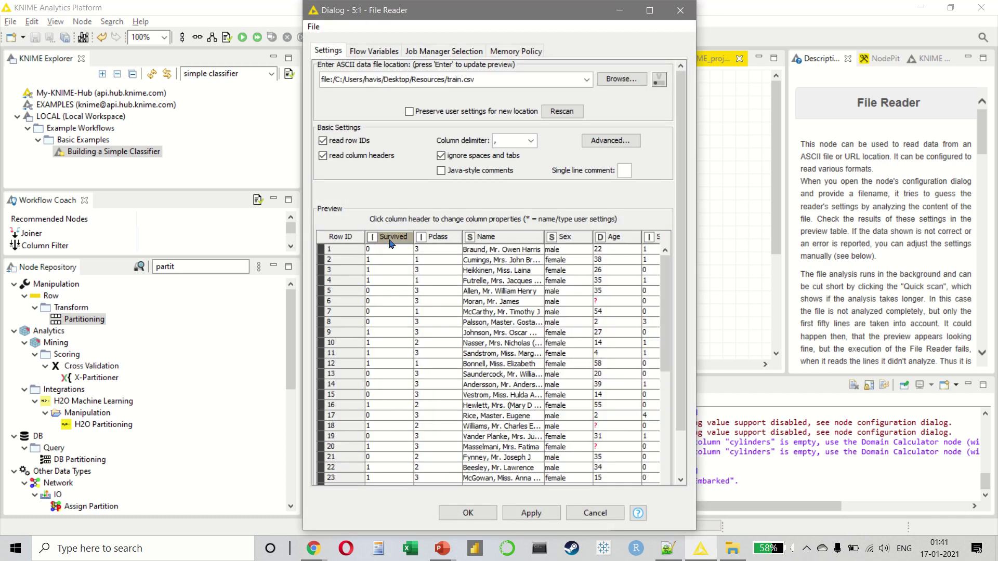
pyautogui.click(200, 207)
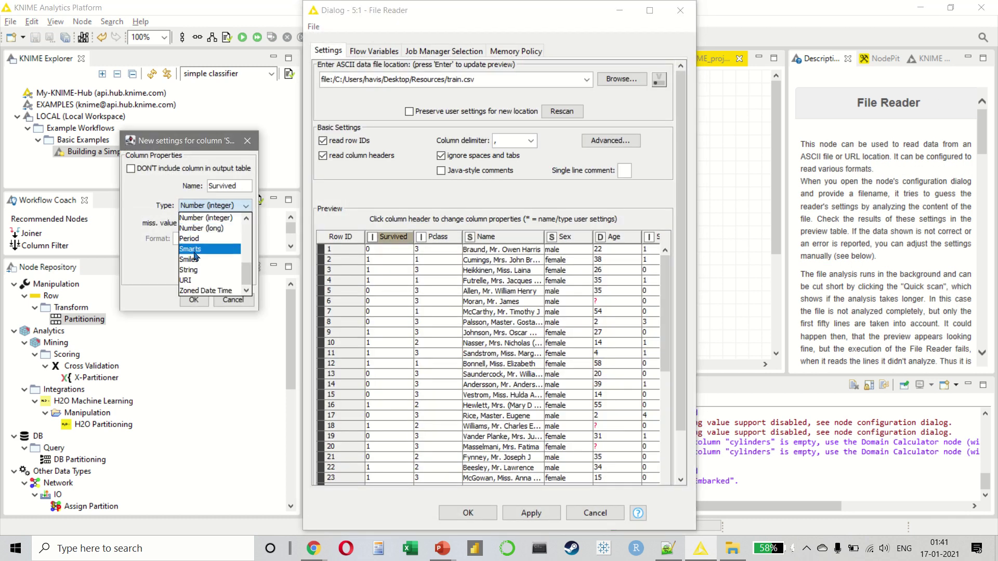
pyautogui.click(200, 270)
pyautogui.click(196, 300)
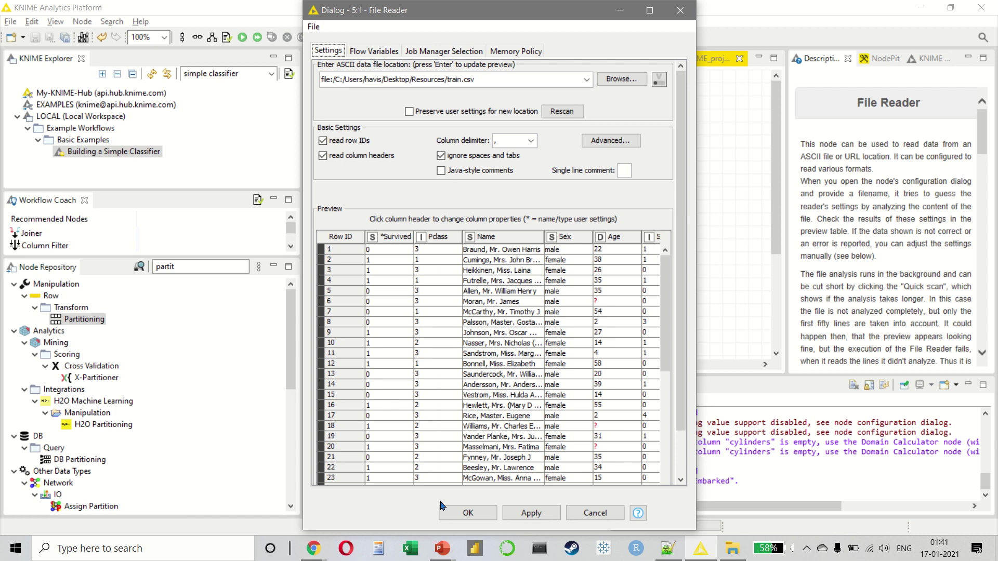
pyautogui.click(468, 513)
# Step: Configure the Decision Tree Learner: class Survived, Gini index, MDL pruning, binary nominal splits
pyautogui.rightClick(653, 223)
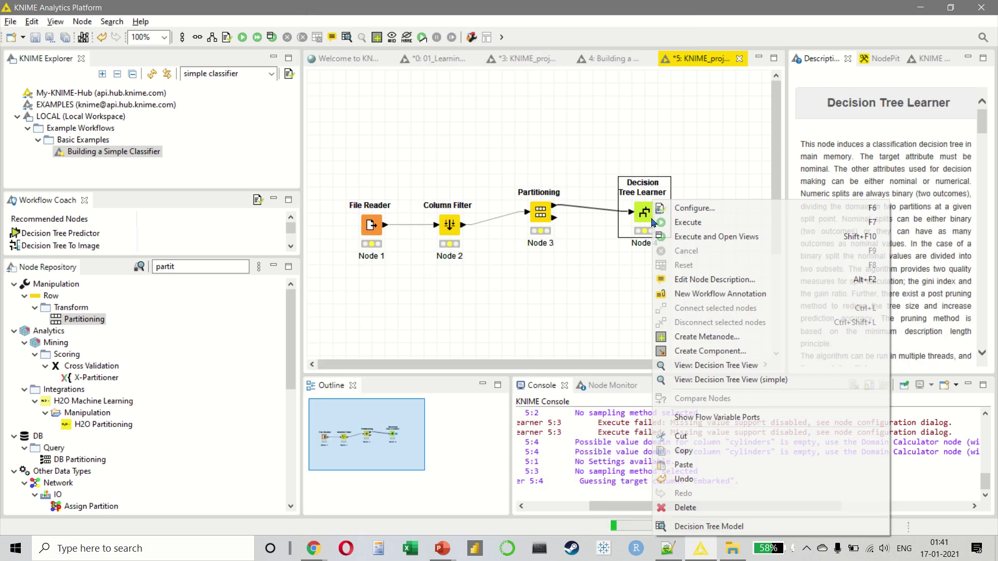
pyautogui.click(681, 208)
pyautogui.click(538, 117)
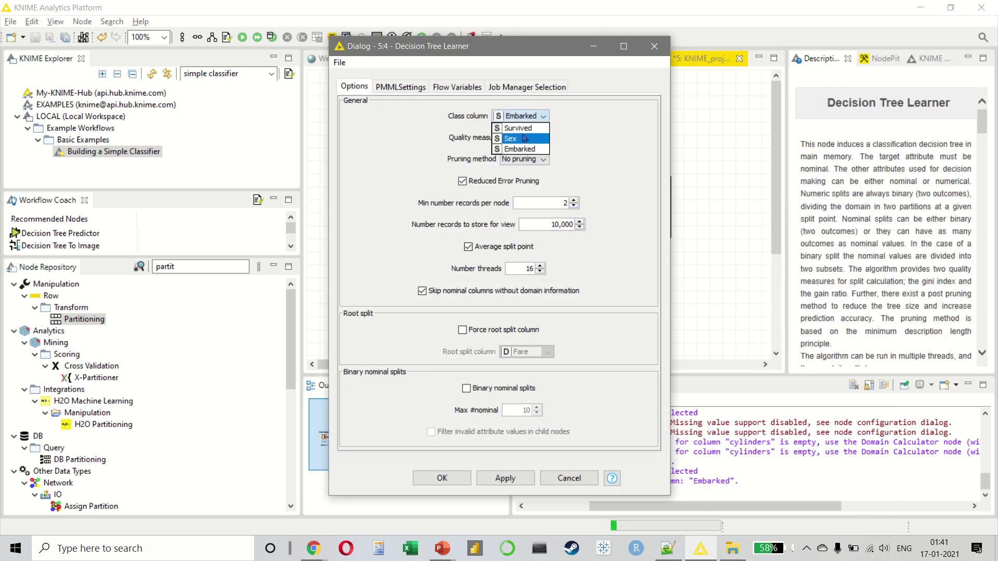
pyautogui.click(520, 128)
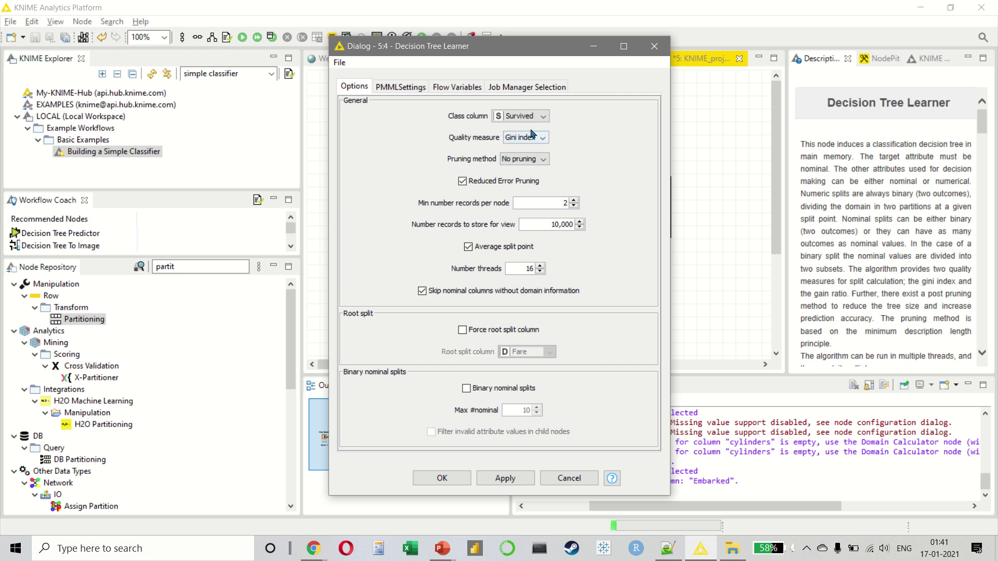
pyautogui.click(537, 141)
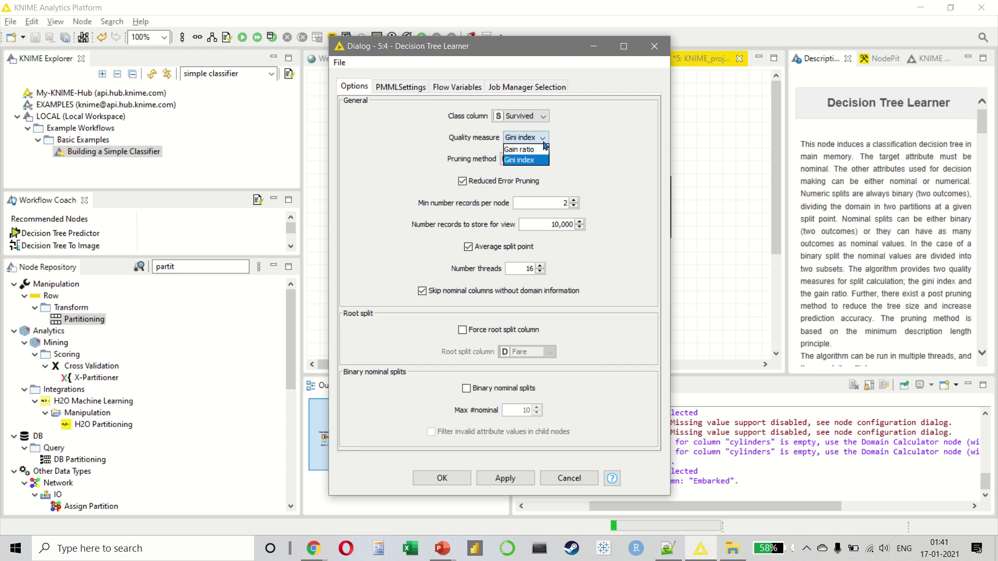
pyautogui.click(536, 140)
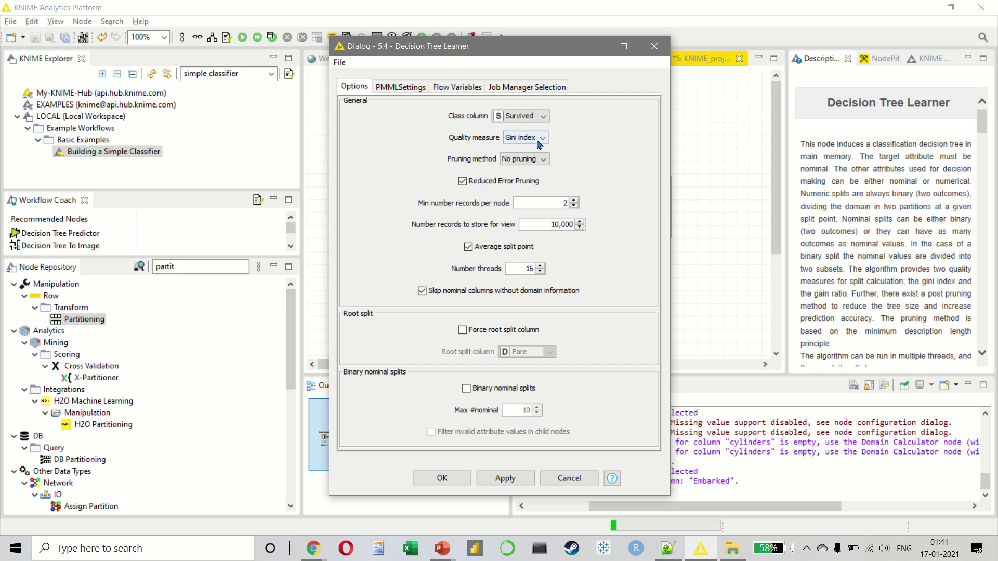
pyautogui.click(533, 160)
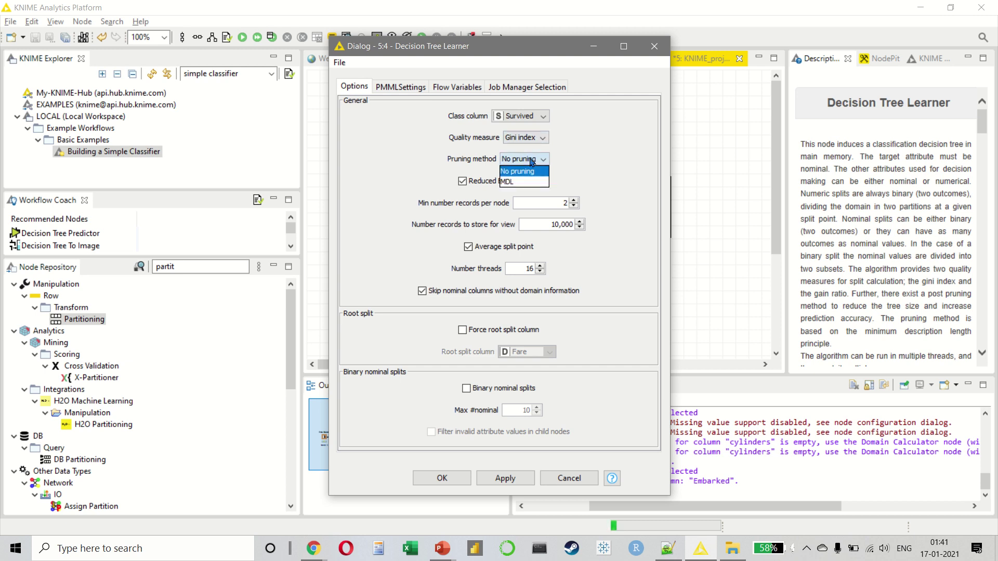
pyautogui.click(523, 182)
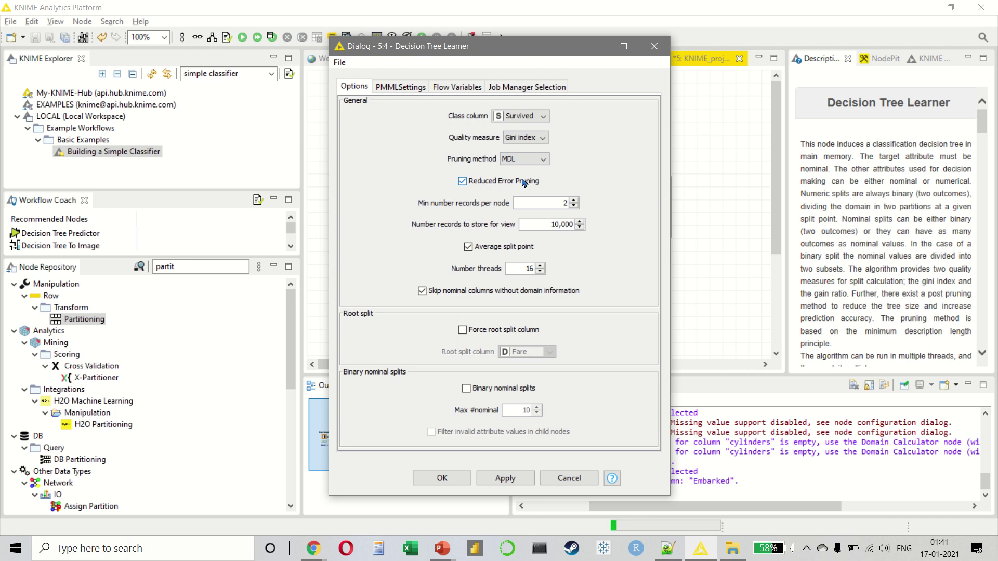
pyautogui.click(478, 388)
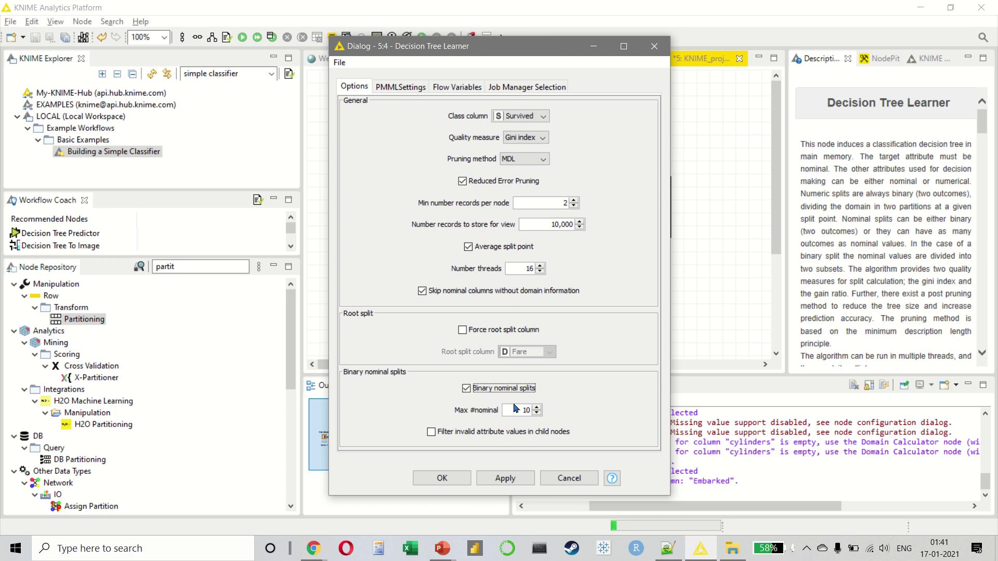
pyautogui.click(444, 477)
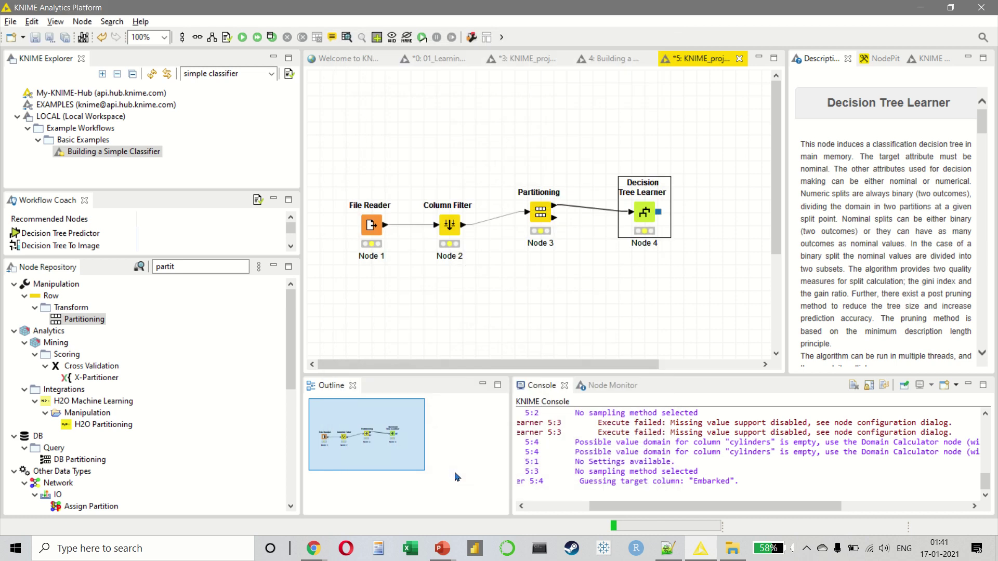
# Step: Execute the Decision Tree Learner and open an enlarged view of the tree
pyautogui.rightClick(642, 219)
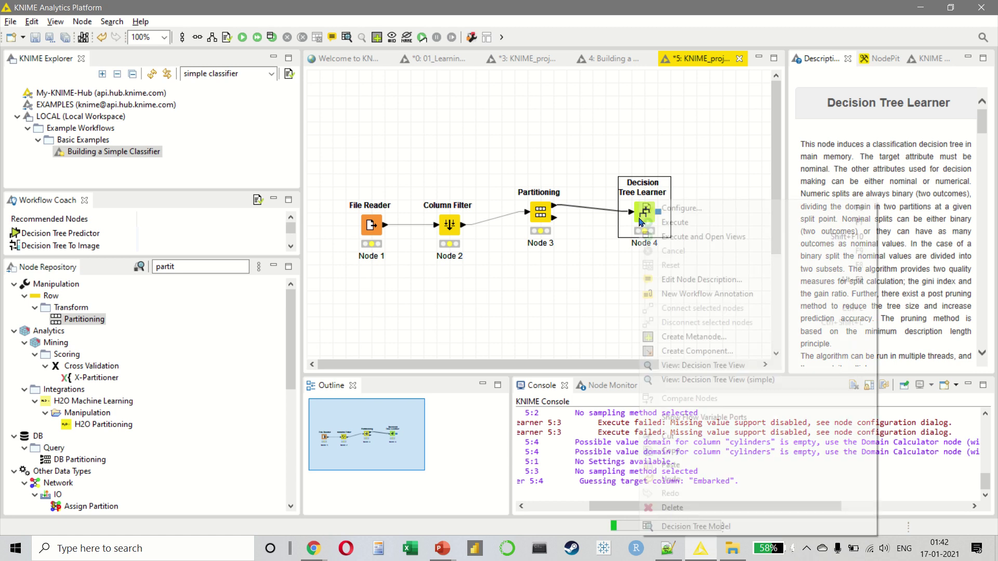
pyautogui.click(666, 239)
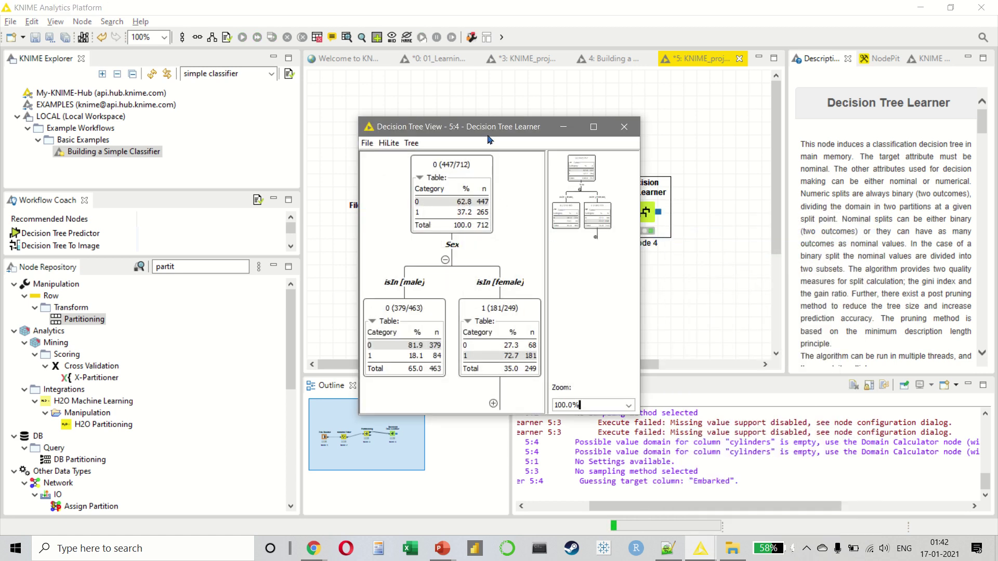
pyautogui.moveTo(491, 128); pyautogui.dragTo(301, 30)
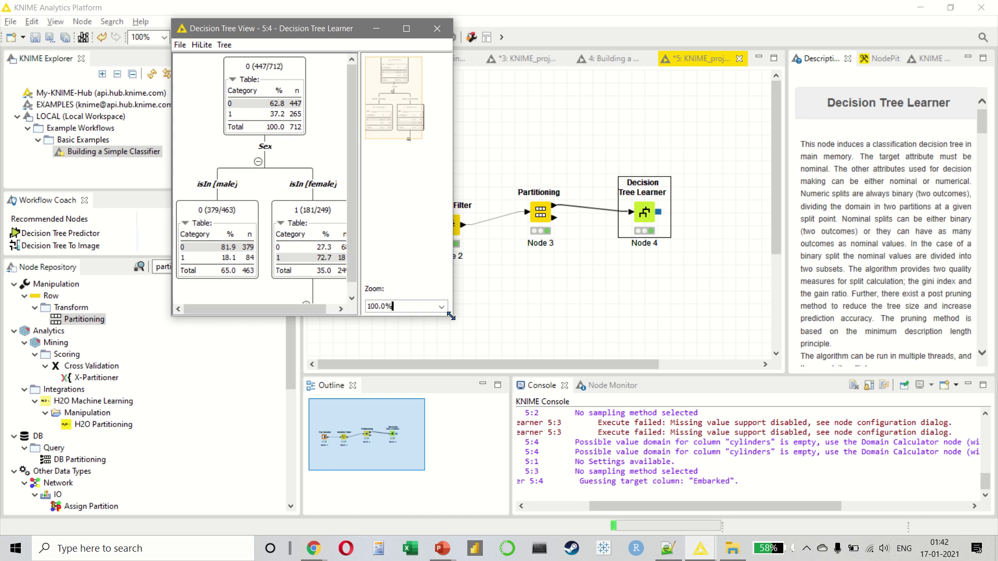
pyautogui.moveTo(453, 316); pyautogui.dragTo(713, 443)
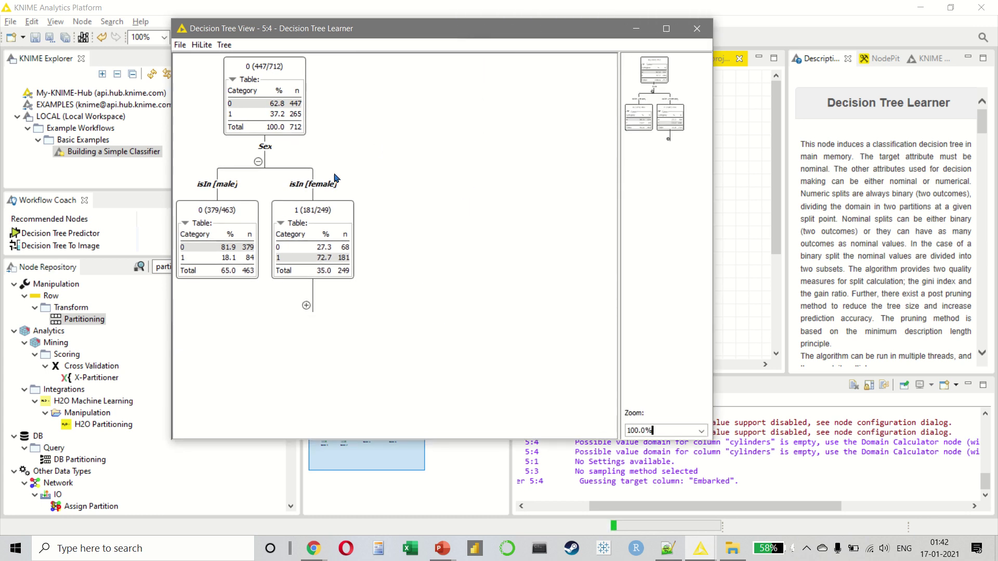
# Step: Expand the female branch and its Pclass > 2.5 branch to reveal the Fare split, then close the view
pyautogui.click(279, 118)
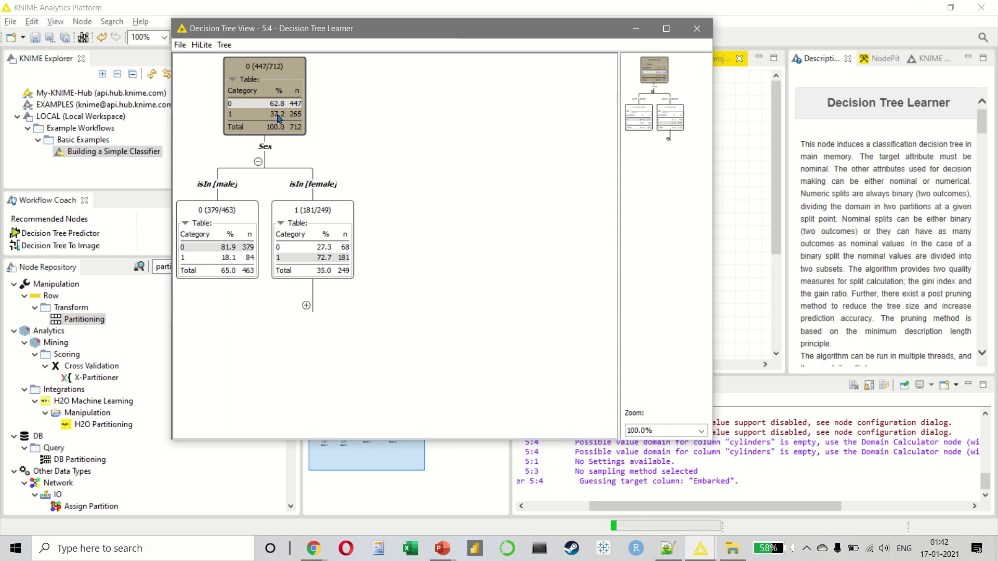
pyautogui.click(306, 305)
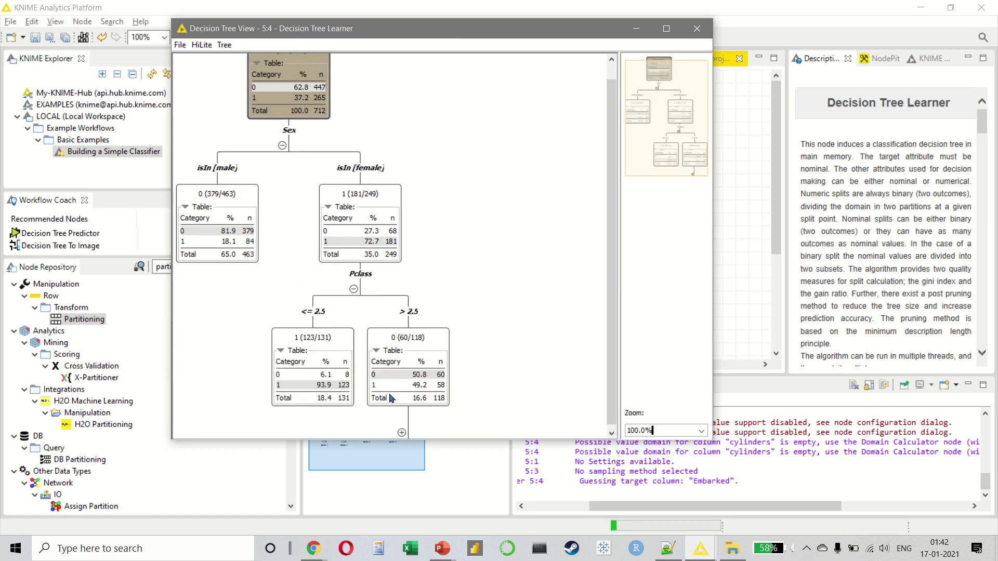
pyautogui.click(401, 435)
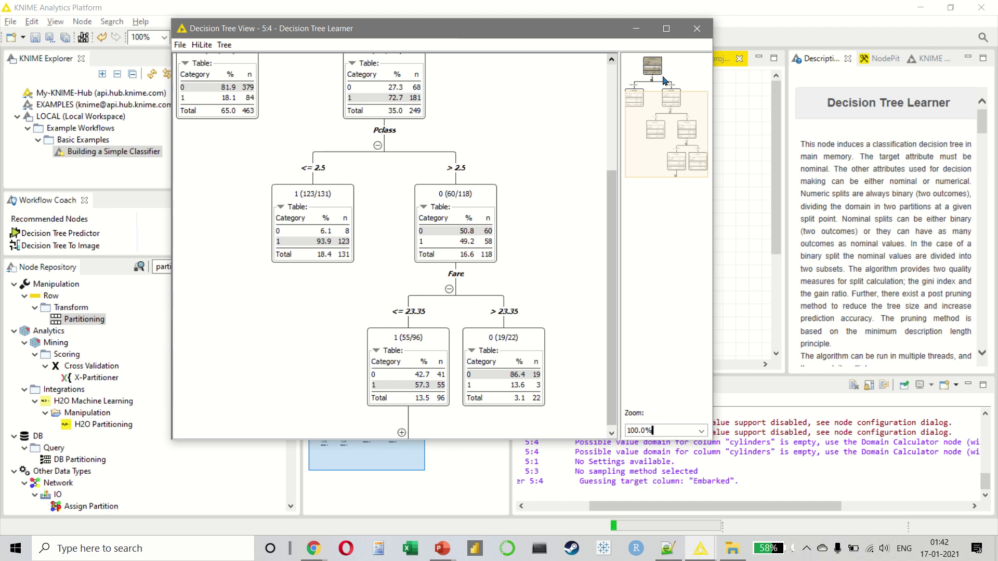
pyautogui.moveTo(674, 116); pyautogui.dragTo(634, 104)
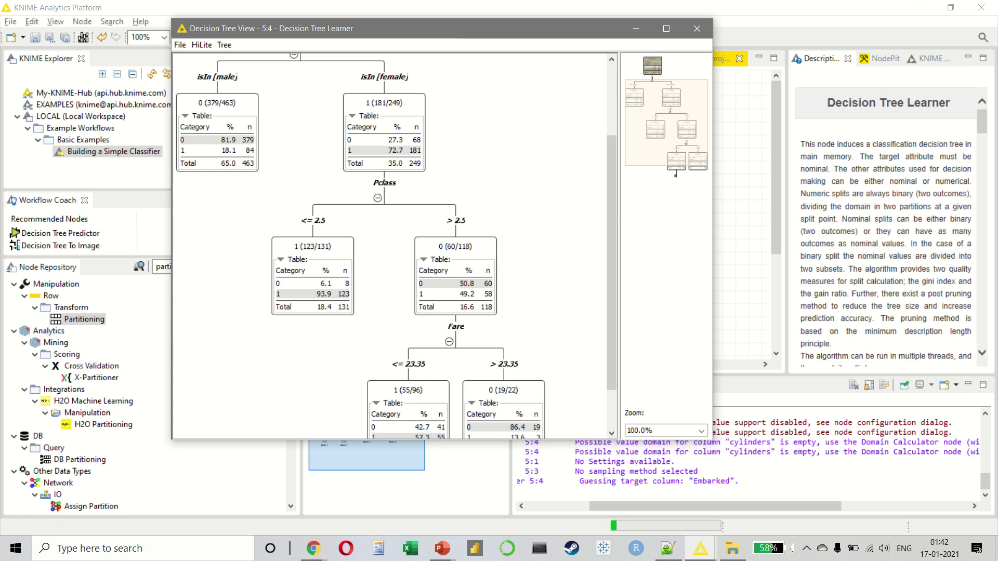
pyautogui.click(697, 28)
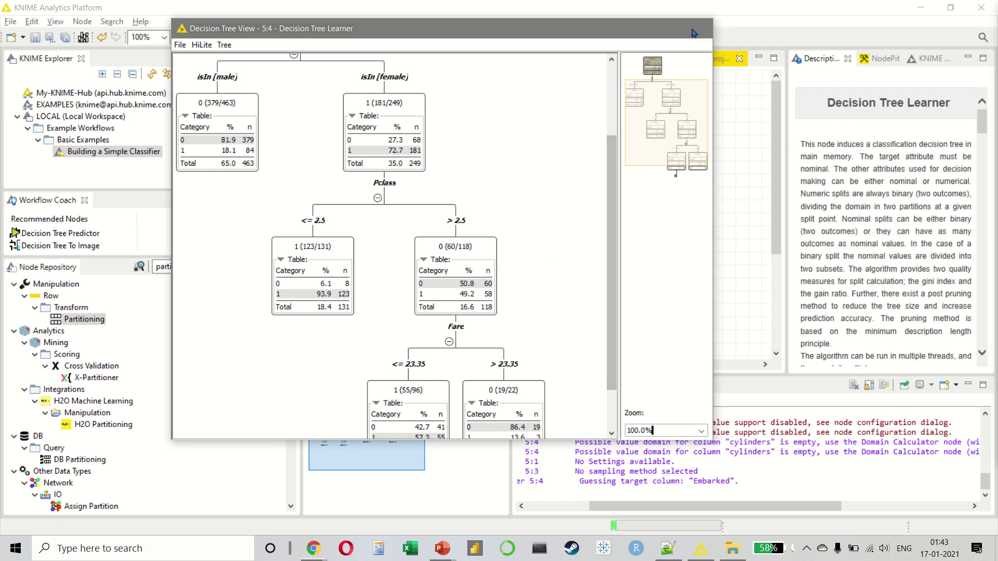
pyautogui.click(201, 265)
# Step: Add Decision Tree Predictor and Scorer nodes, then move the learner up with the predictor beside it
pyautogui.doubleClick(198, 262)
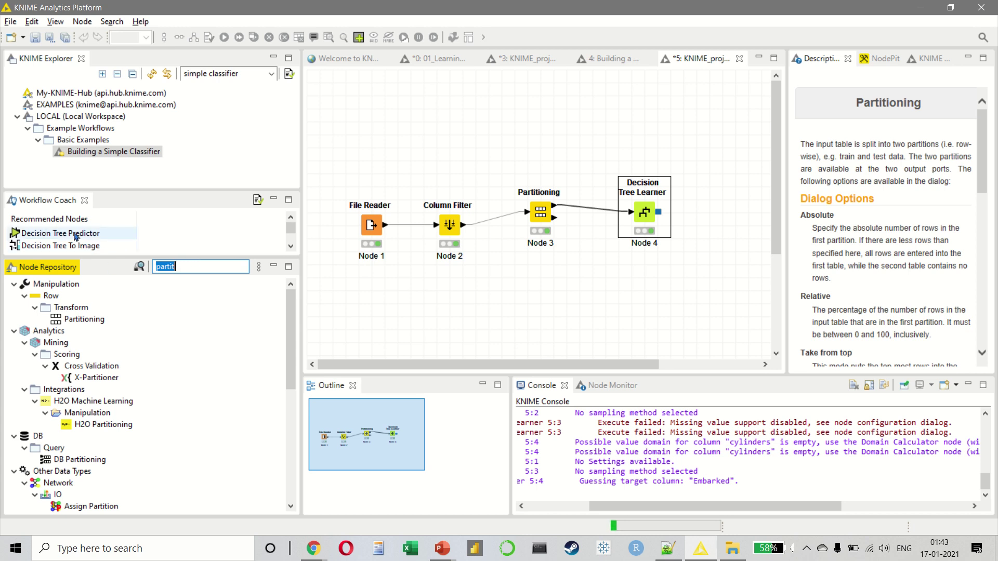
pyautogui.moveTo(74, 233); pyautogui.dragTo(729, 160)
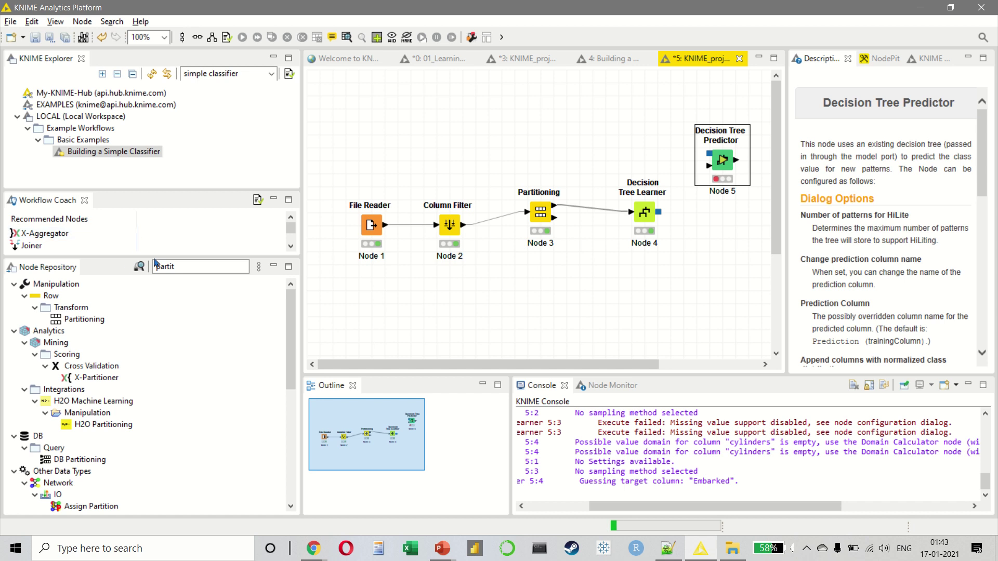
pyautogui.click(169, 266)
pyautogui.doubleClick(170, 266)
pyautogui.write('scorer')
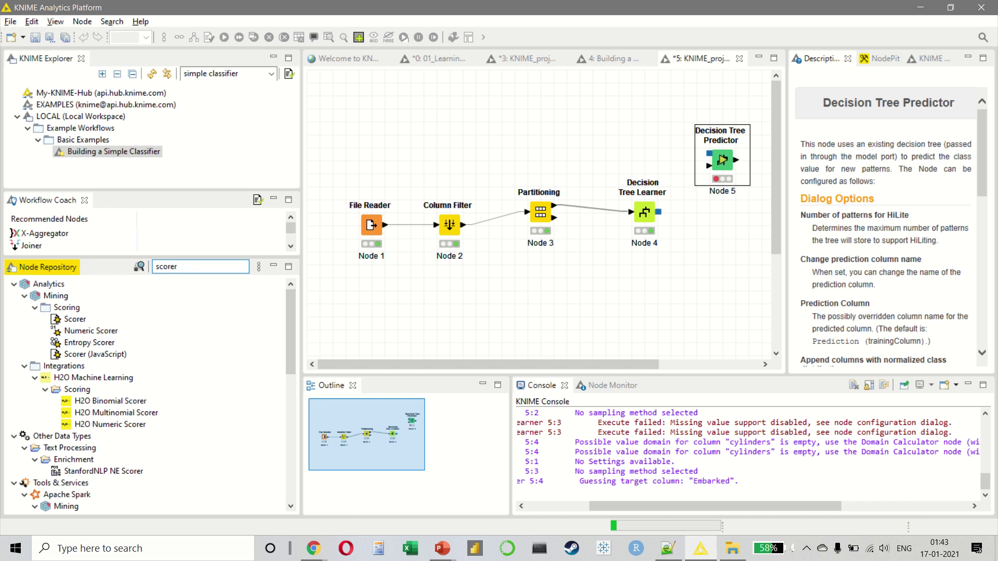
pyautogui.click(65, 319)
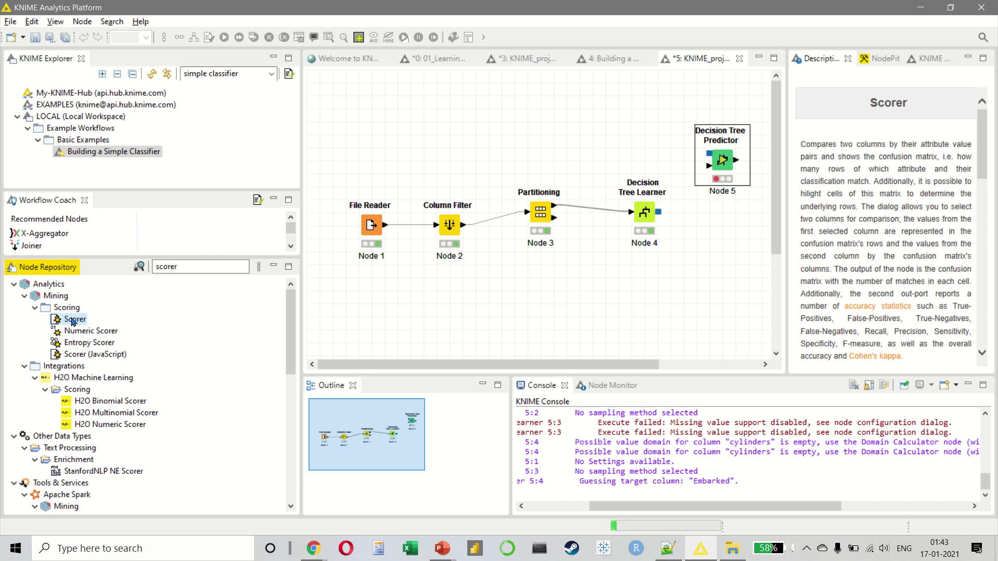
pyautogui.moveTo(66, 320); pyautogui.dragTo(697, 260)
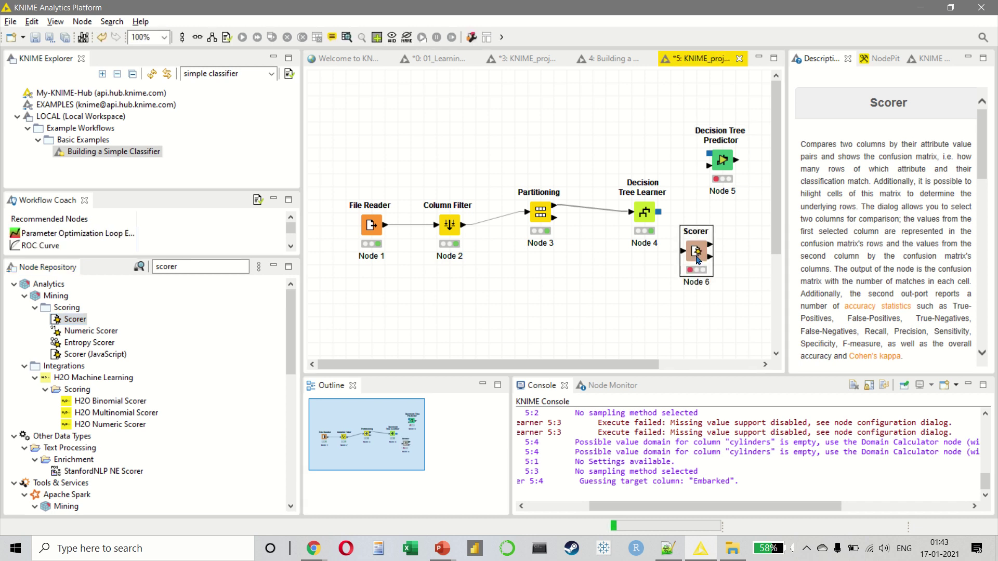
pyautogui.moveTo(645, 211); pyautogui.dragTo(592, 147)
pyautogui.moveTo(728, 167); pyautogui.dragTo(671, 198)
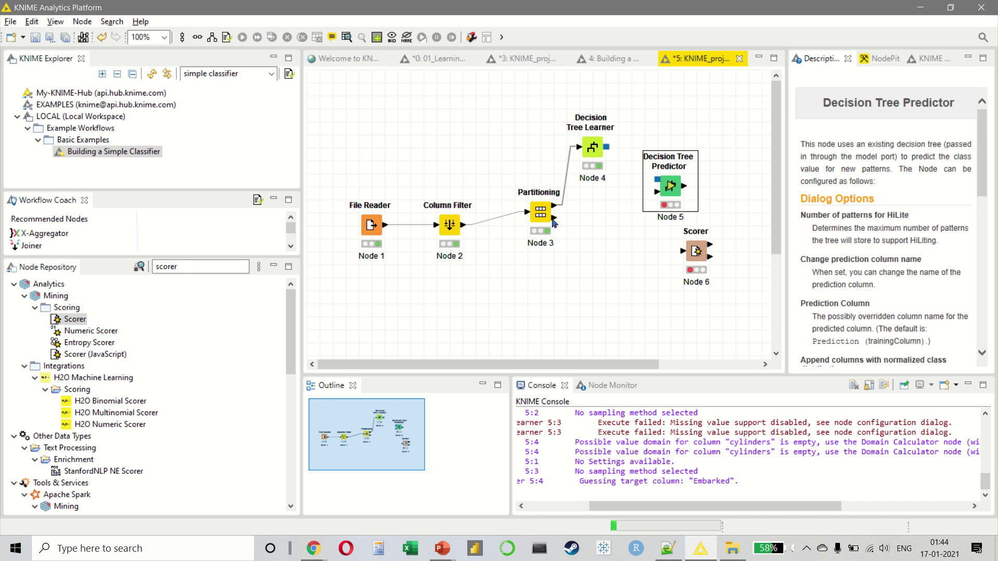
# Step: Connect the test partition and learner model to the Predictor, and the Predictor's output to the Scorer
pyautogui.moveTo(553, 219); pyautogui.dragTo(656, 195)
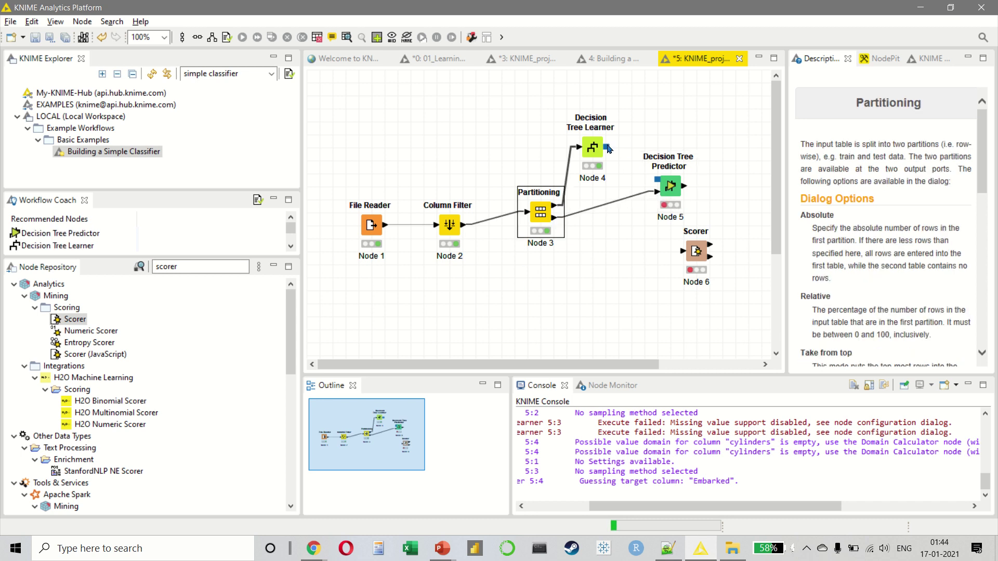
pyautogui.moveTo(610, 149); pyautogui.dragTo(658, 181)
pyautogui.moveTo(693, 245); pyautogui.dragTo(720, 232)
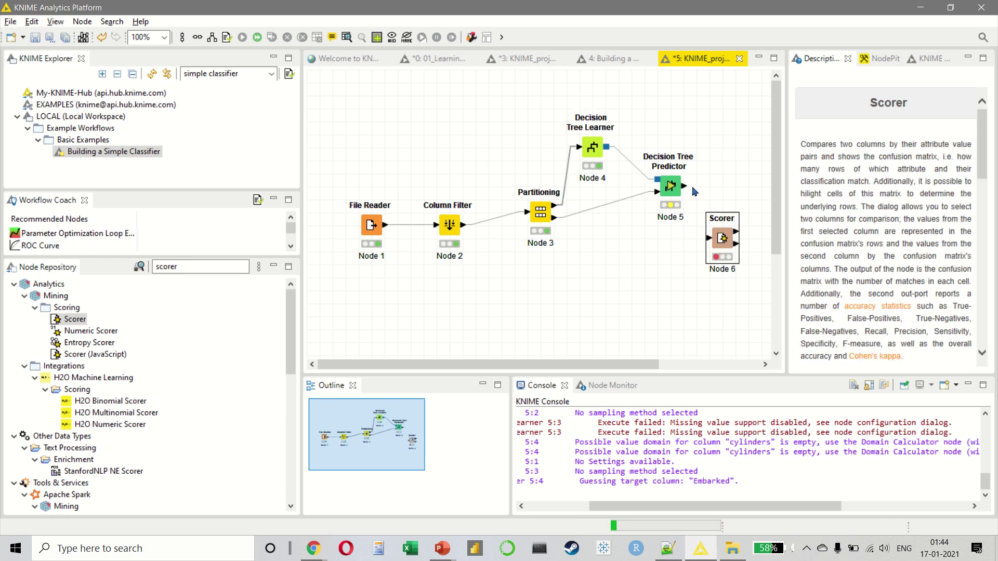
pyautogui.moveTo(684, 189); pyautogui.dragTo(710, 240)
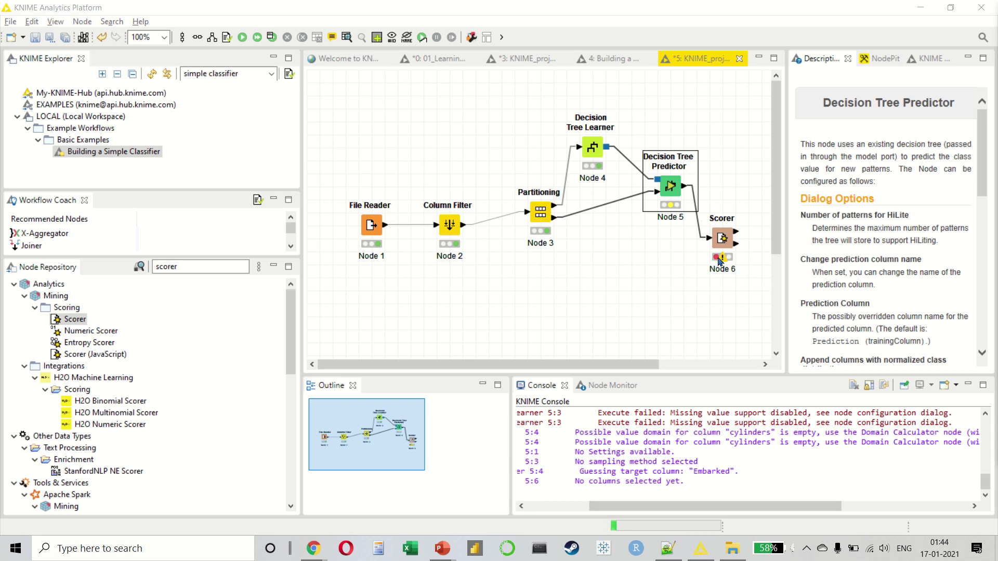
pyautogui.moveTo(720, 261)
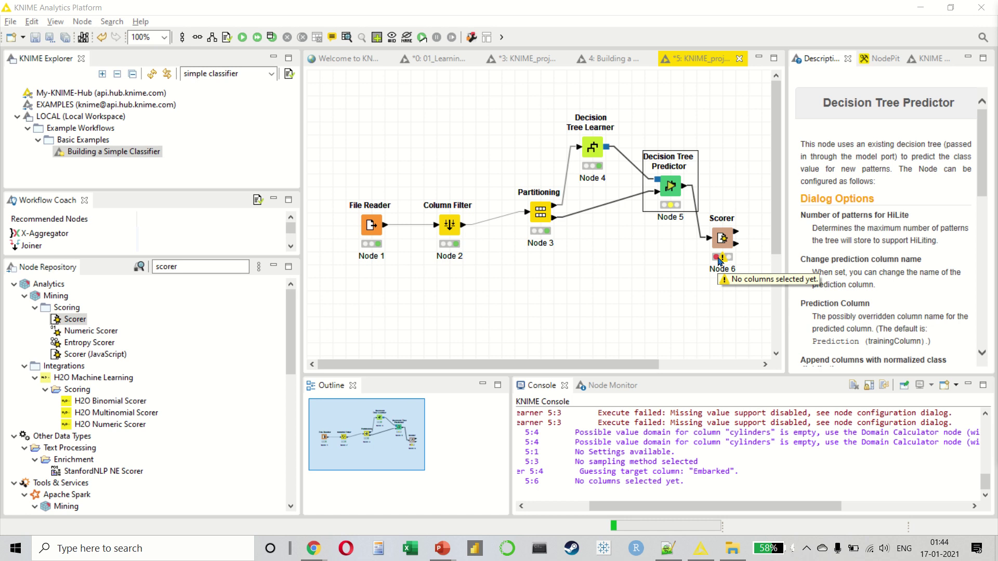
# Step: Turn on 'Append columns with normalized class distribution' in the Decision Tree Predictor (Node 5), then execute it
pyautogui.rightClick(678, 193)
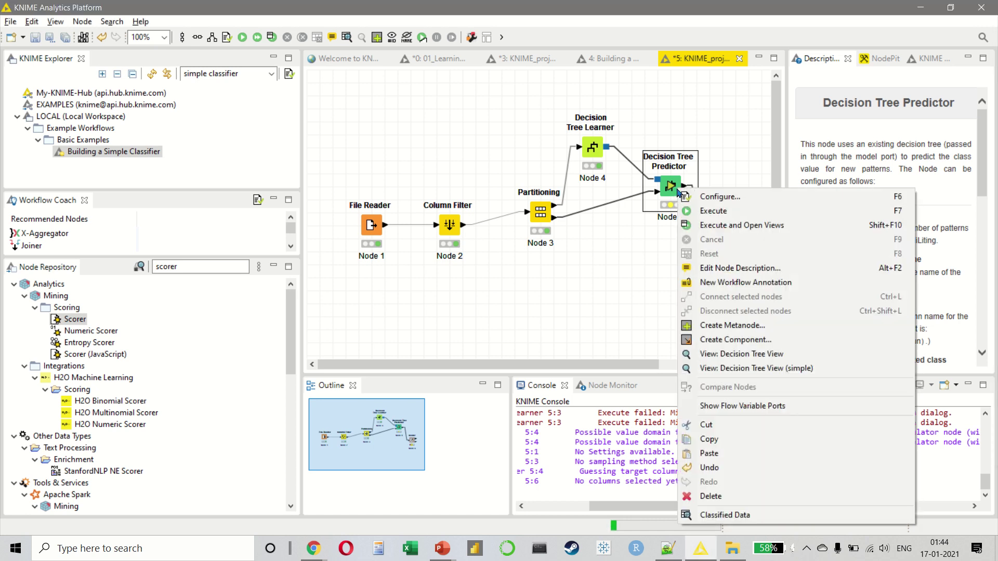
pyautogui.click(707, 197)
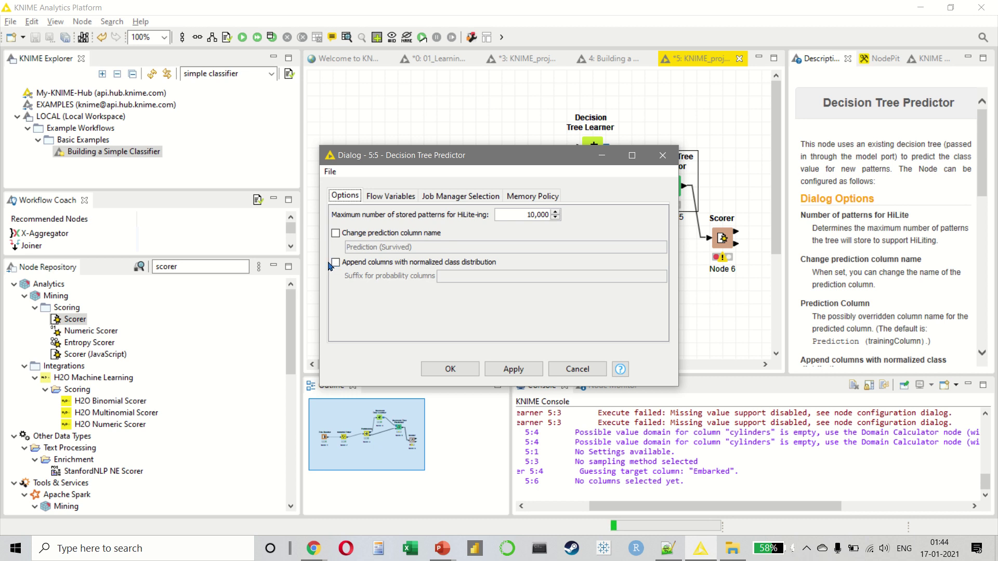
pyautogui.click(335, 262)
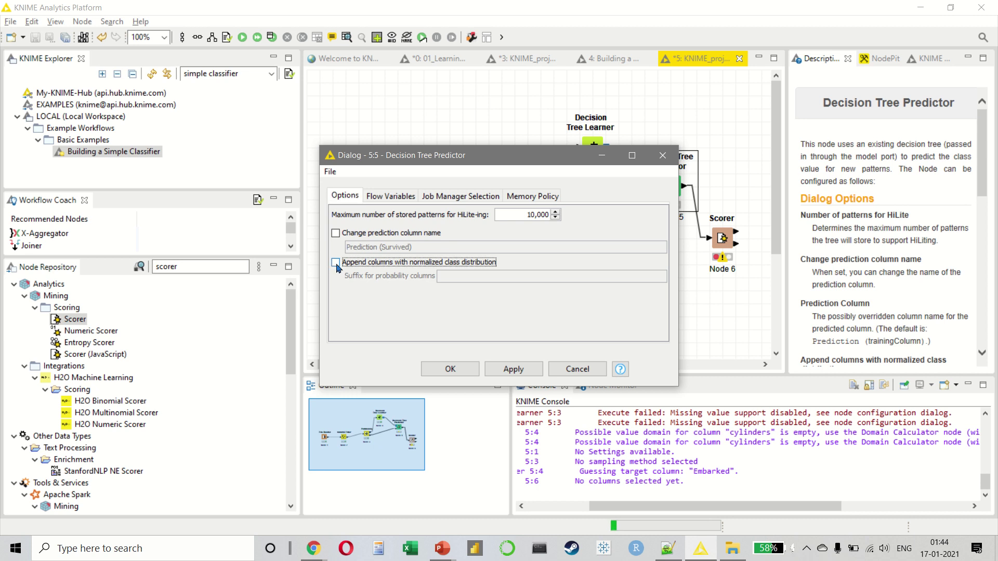
pyautogui.click(450, 369)
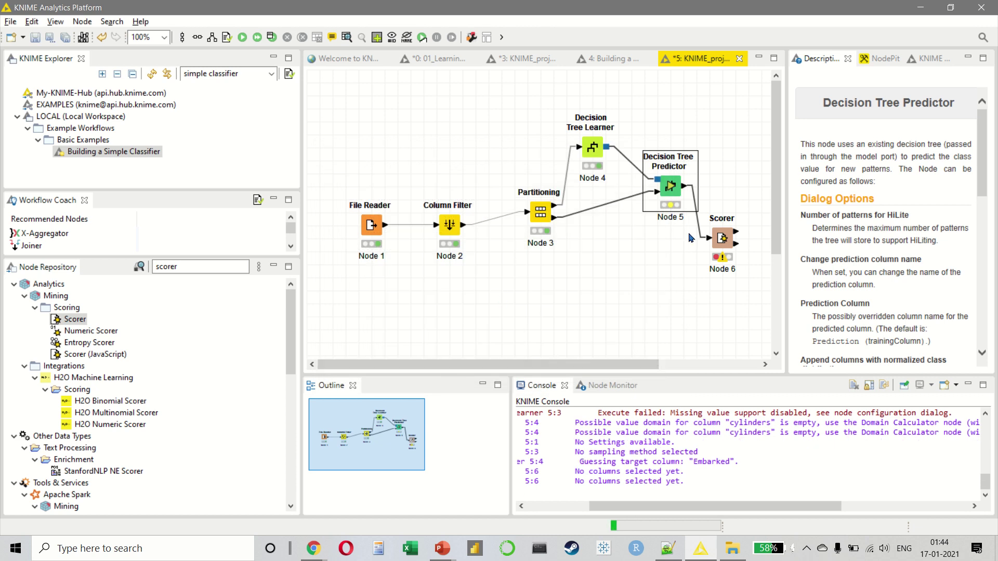
pyautogui.rightClick(687, 186)
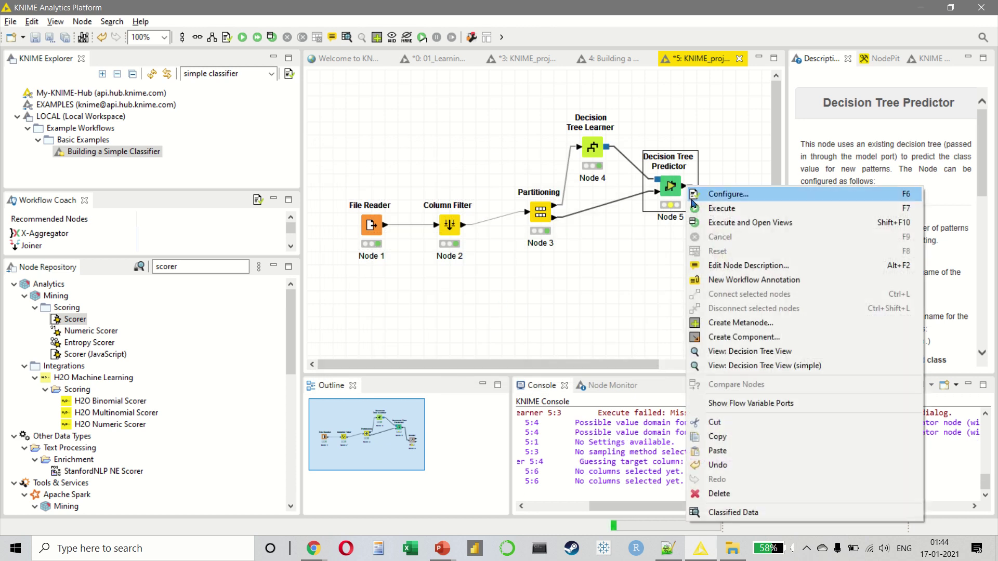
pyautogui.click(720, 212)
# Step: Set the Scorer's first column to Survived, keeping Prediction (Survived) as the second column
pyautogui.rightClick(721, 251)
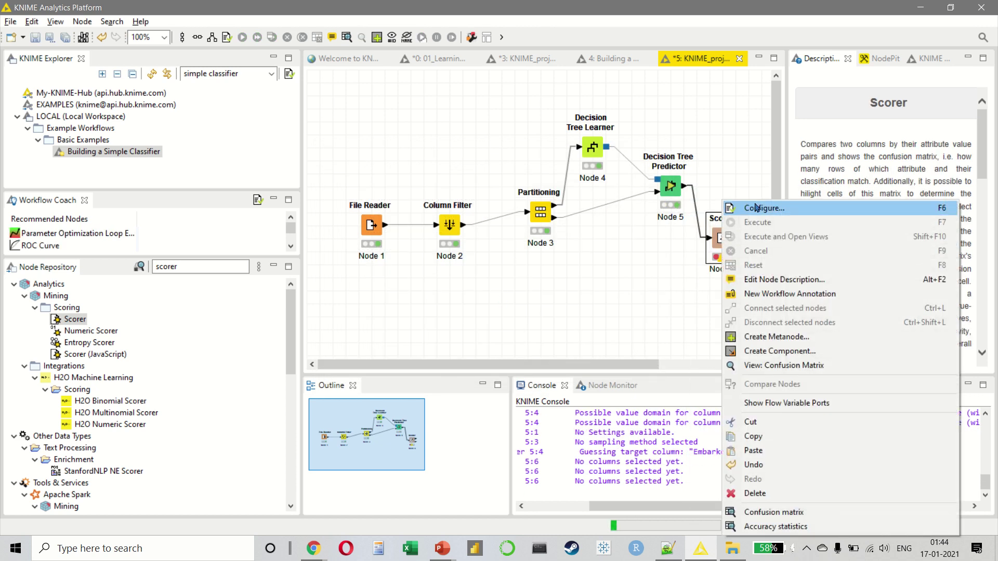
pyautogui.click(753, 207)
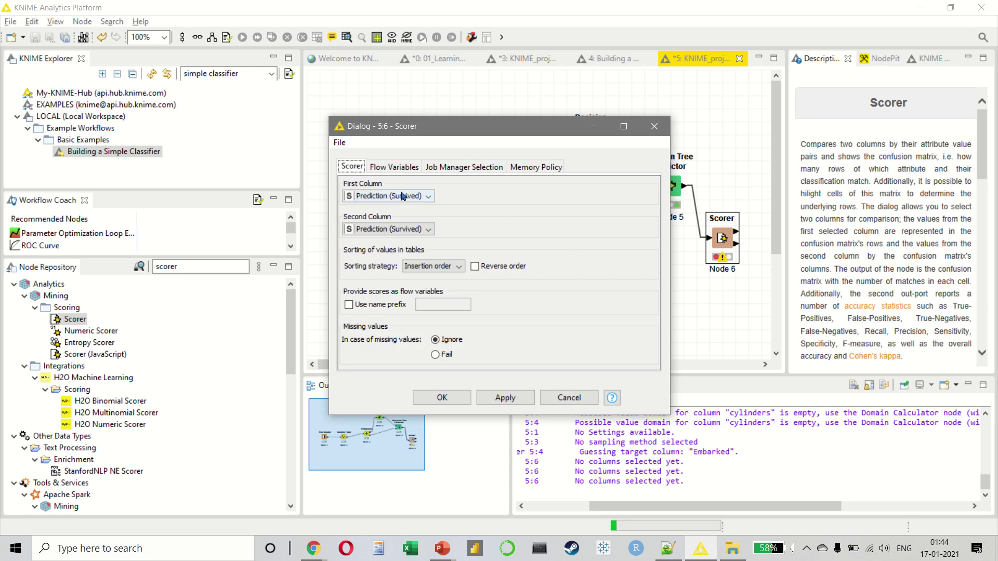
pyautogui.click(400, 200)
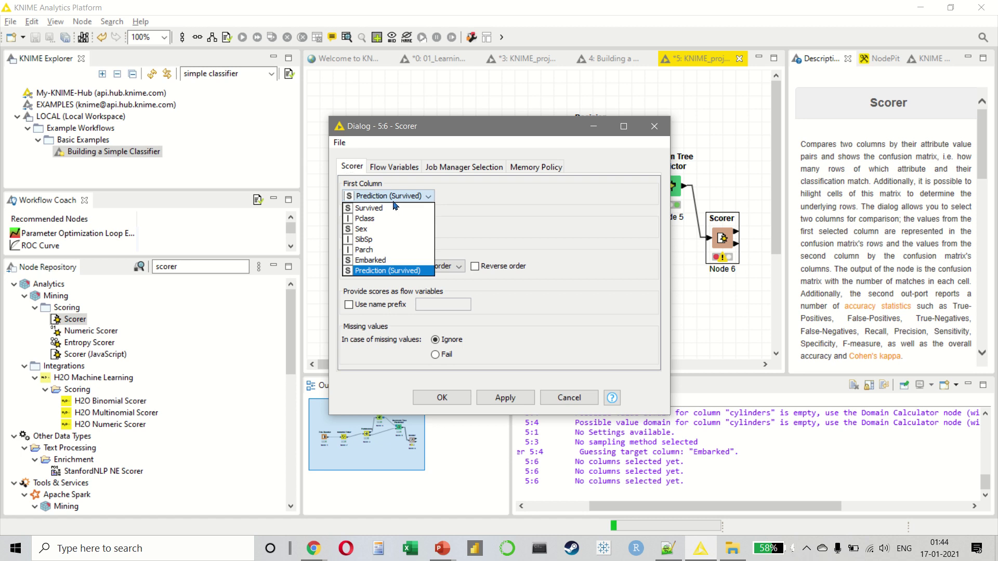
pyautogui.click(386, 209)
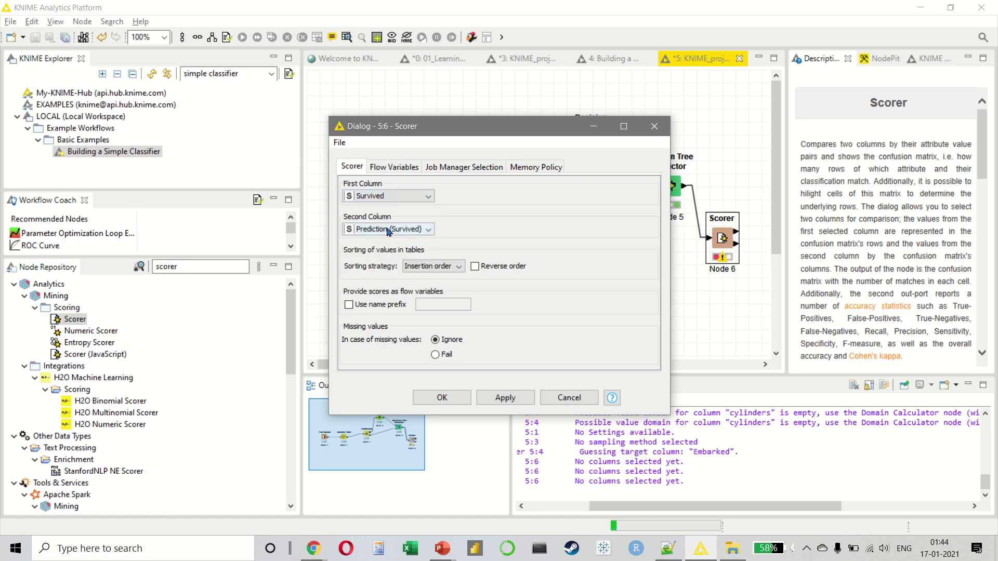
pyautogui.click(442, 398)
# Step: Execute the Scorer and review its confusion matrix
pyautogui.rightClick(719, 253)
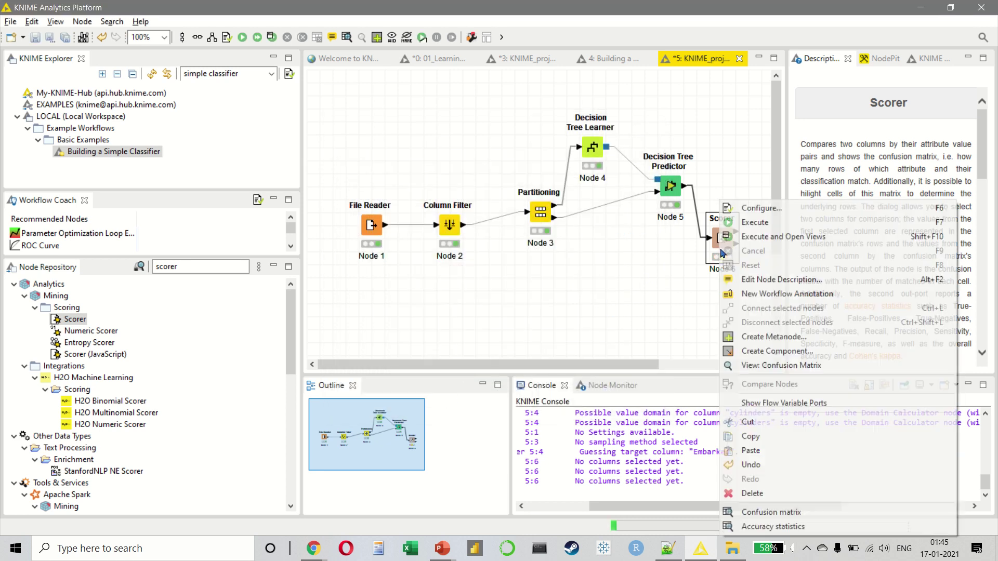
pyautogui.click(758, 240)
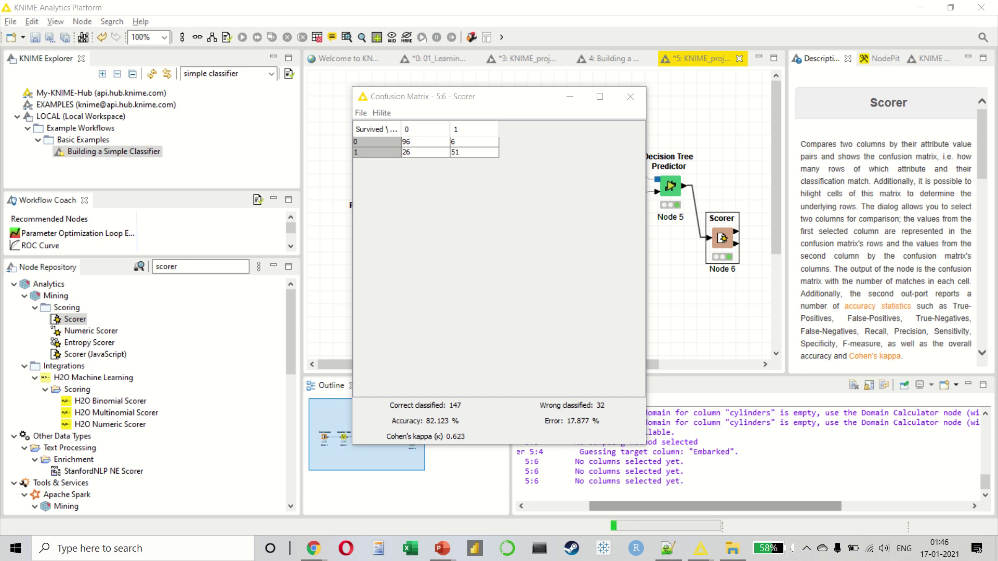
pyautogui.click(630, 97)
# Step: Check the Scorer's accuracy statistics: 82.123% accuracy and kappa 0.623
pyautogui.rightClick(727, 235)
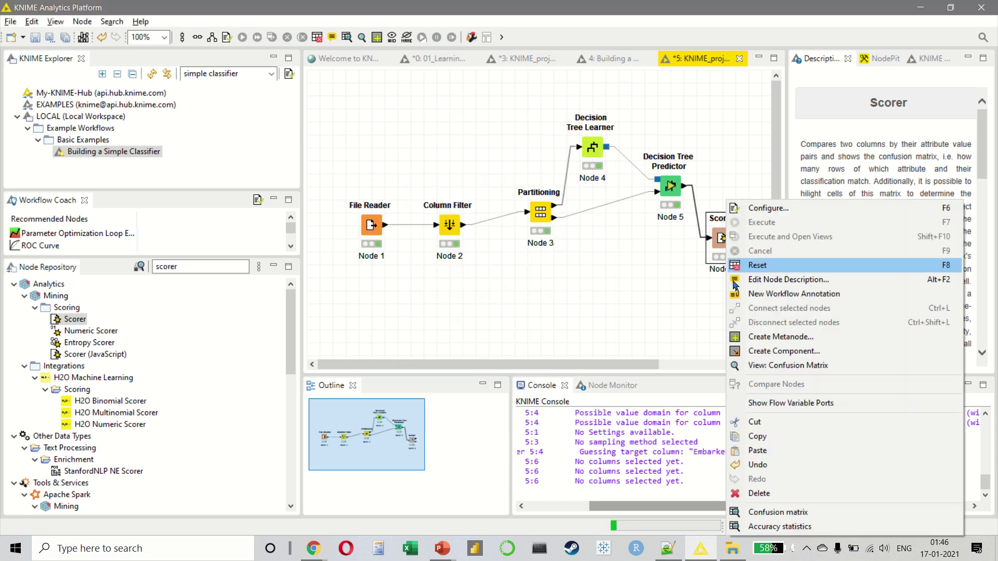
pyautogui.click(792, 528)
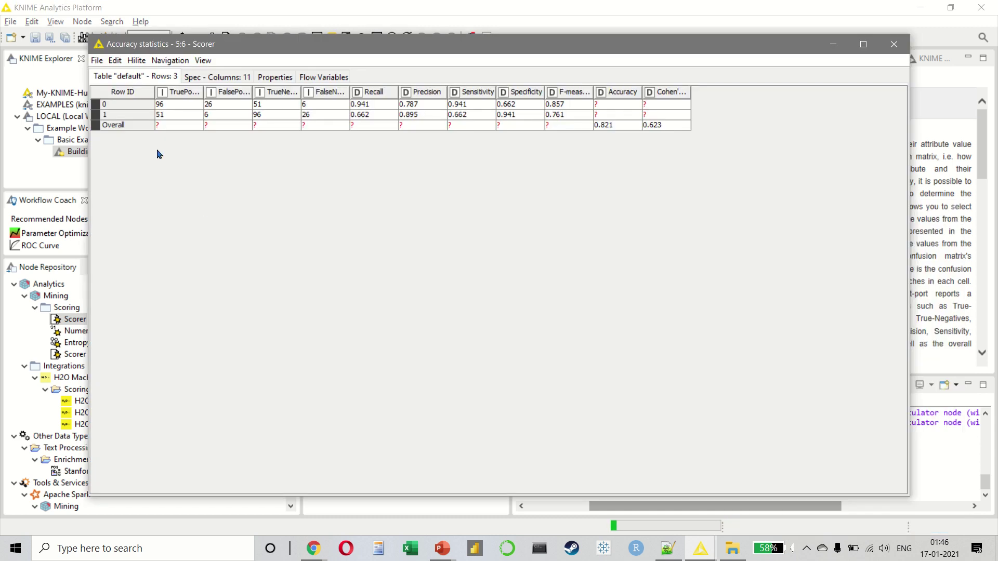
pyautogui.click(893, 43)
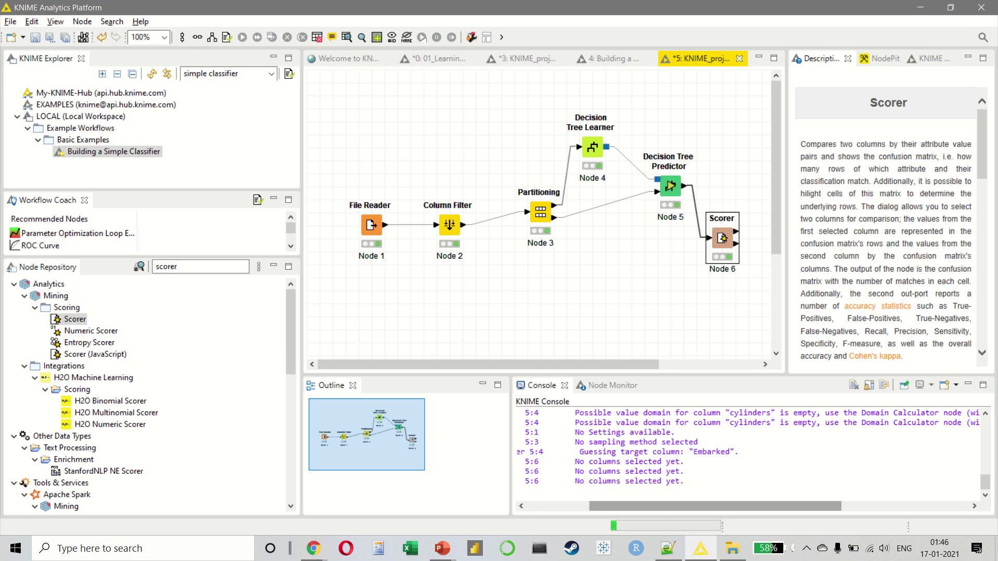
# Step: Search the Node Repository for 'roc curv' and place the ROC Curve node on the canvas
pyautogui.click(208, 266)
pyautogui.write('roc curv')
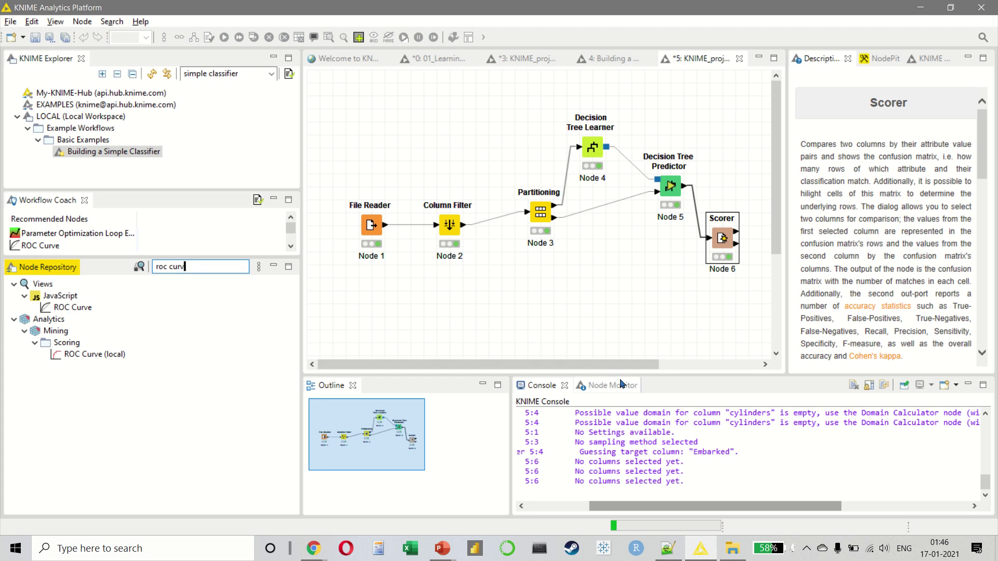
pyautogui.moveTo(608, 364); pyautogui.dragTo(689, 375)
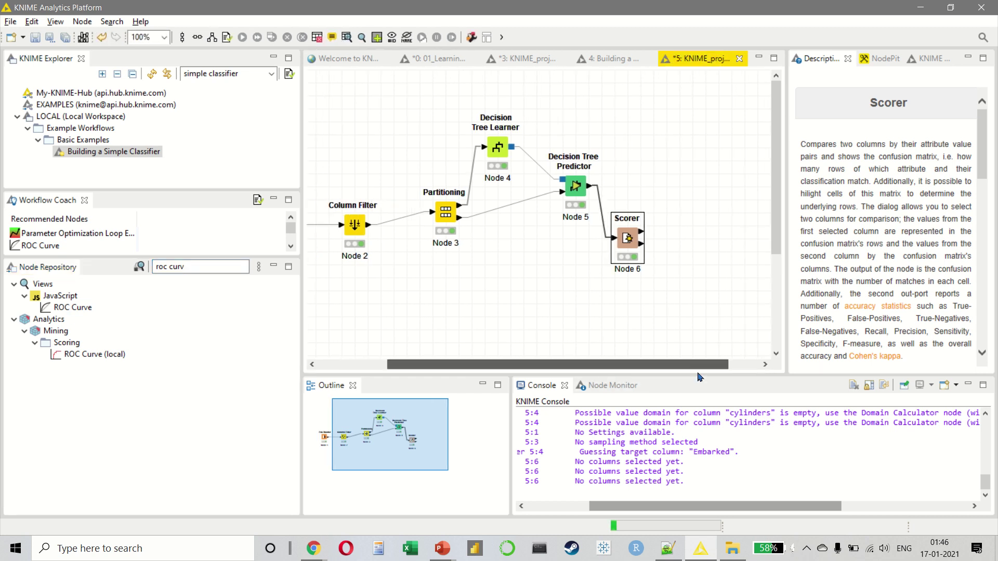
pyautogui.click(77, 355)
pyautogui.moveTo(73, 307); pyautogui.dragTo(699, 229)
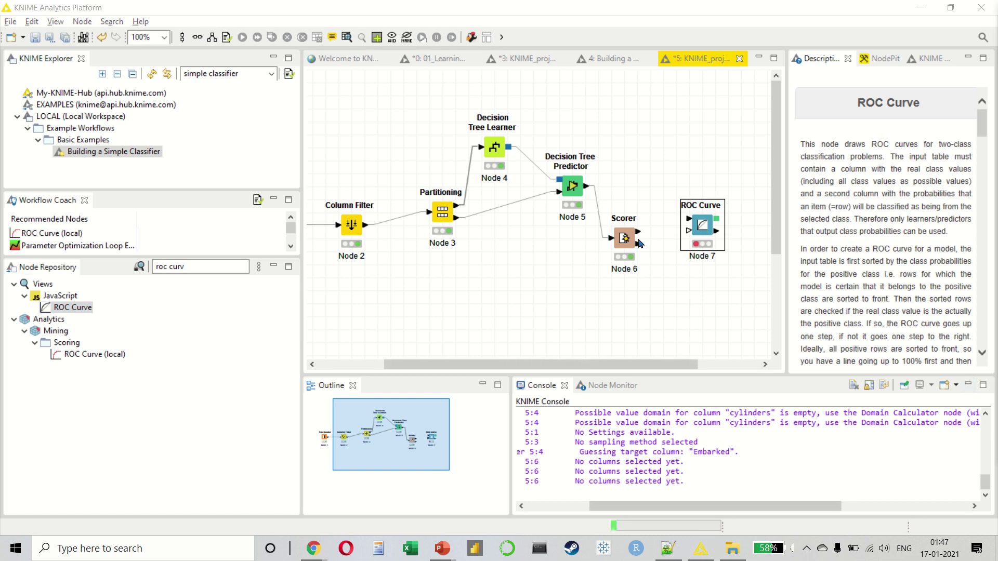
# Step: Move the ROC Curve node above the Scorer and feed it from the Decision Tree Predictor's output
pyautogui.moveTo(637, 236); pyautogui.dragTo(690, 219)
pyautogui.click(701, 241)
pyautogui.rightClick(701, 241)
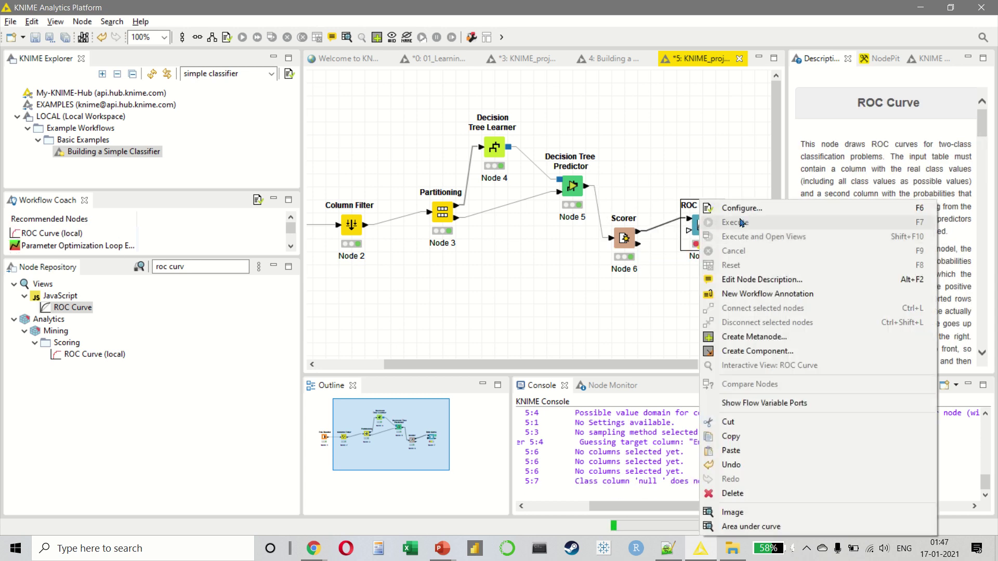
pyautogui.click(707, 207)
pyautogui.click(587, 317)
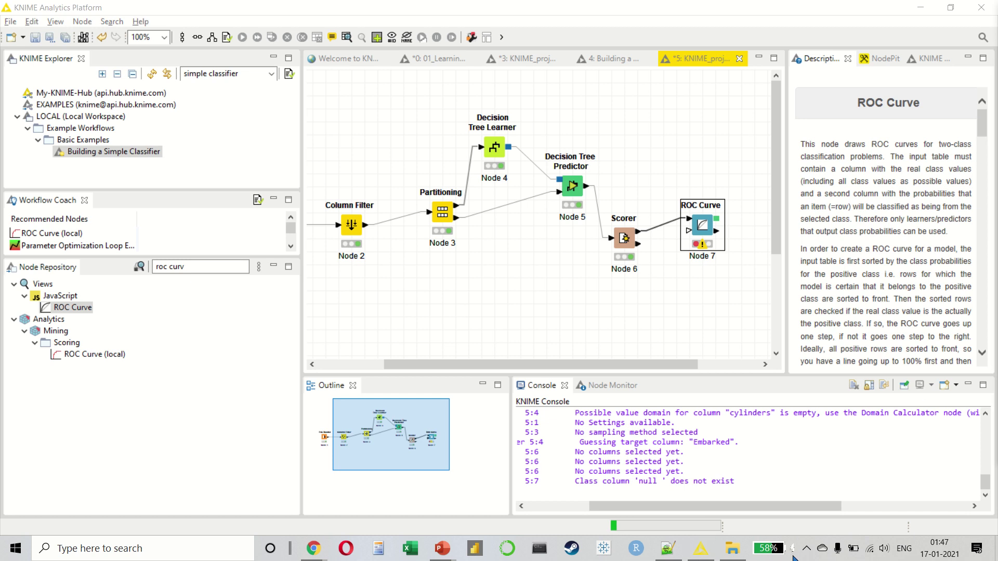
pyautogui.click(666, 223)
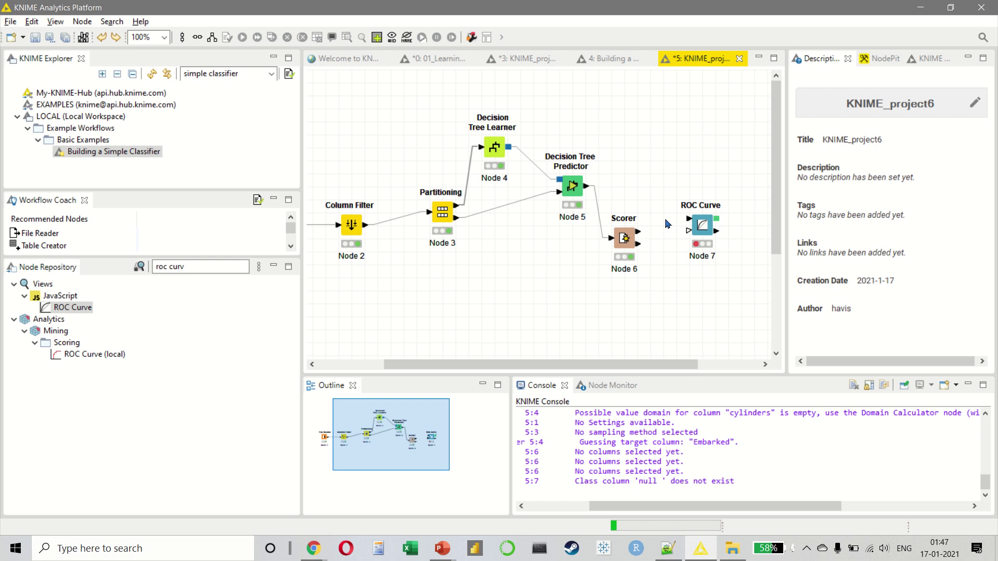
pyautogui.moveTo(703, 224); pyautogui.dragTo(664, 161)
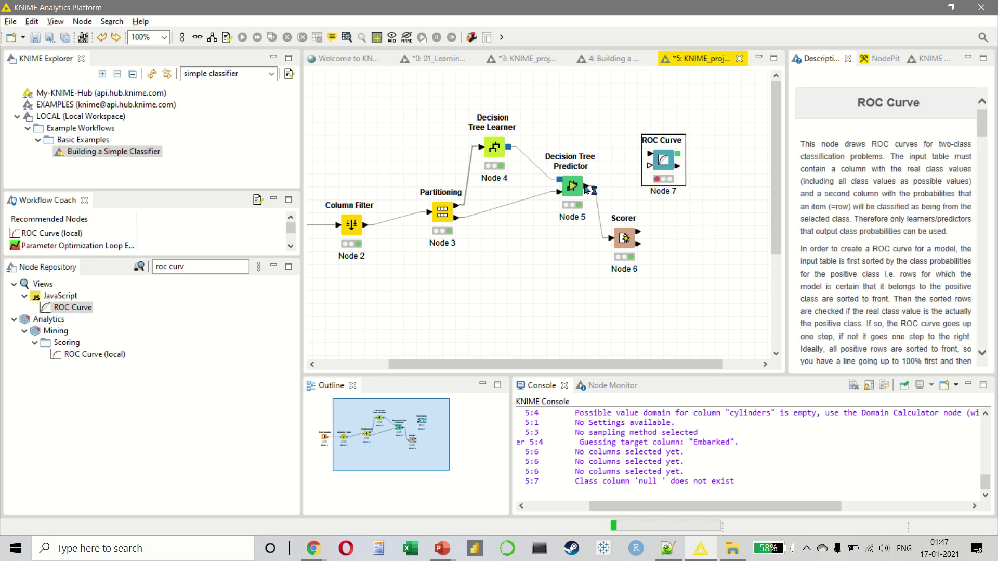
pyautogui.moveTo(586, 186); pyautogui.dragTo(652, 157)
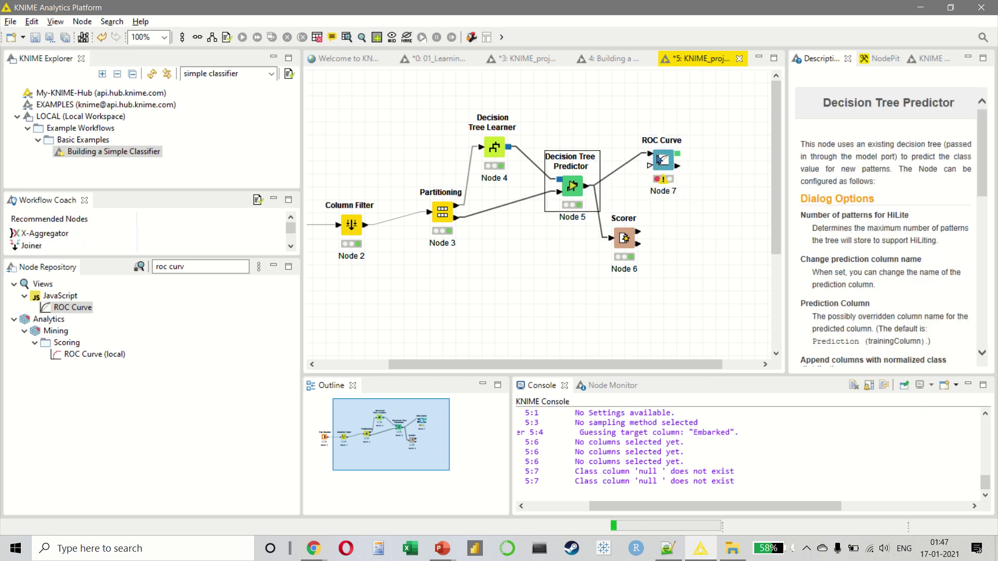
# Step: Configure the ROC Curve with class column Survived, positive class 0, and only P (Survived=0) included
pyautogui.click(658, 157)
pyautogui.rightClick(658, 155)
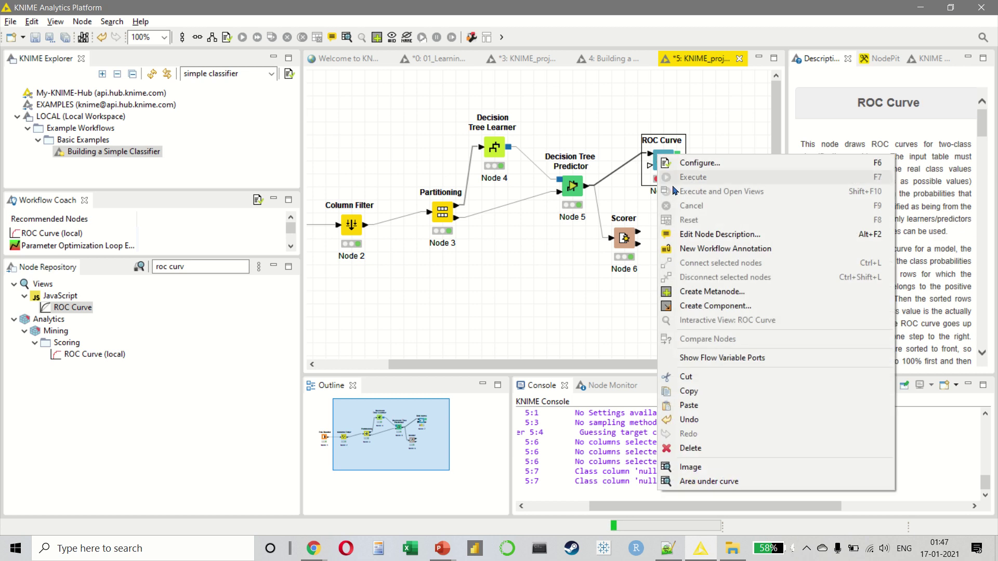
pyautogui.click(692, 163)
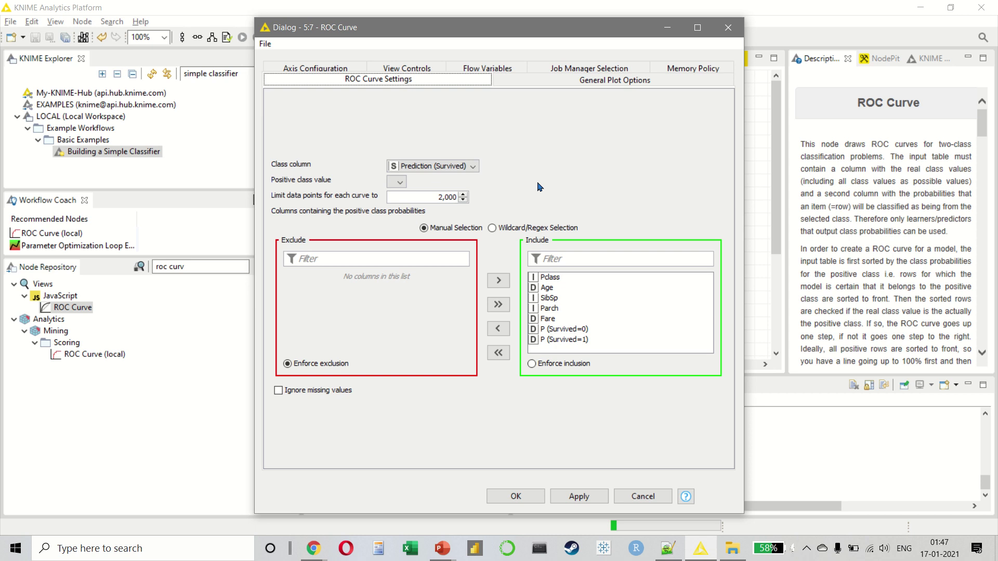
pyautogui.click(469, 166)
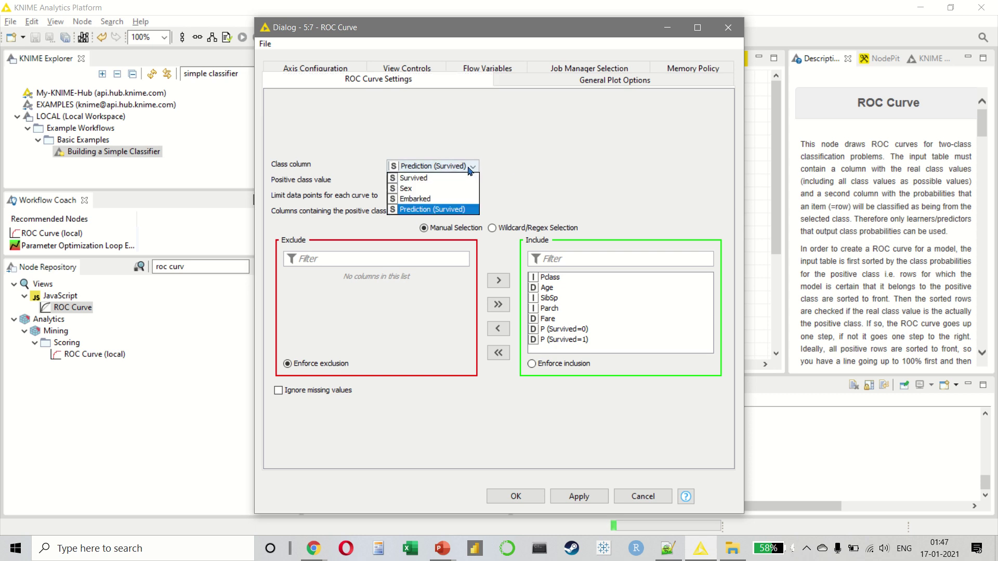
pyautogui.click(450, 167)
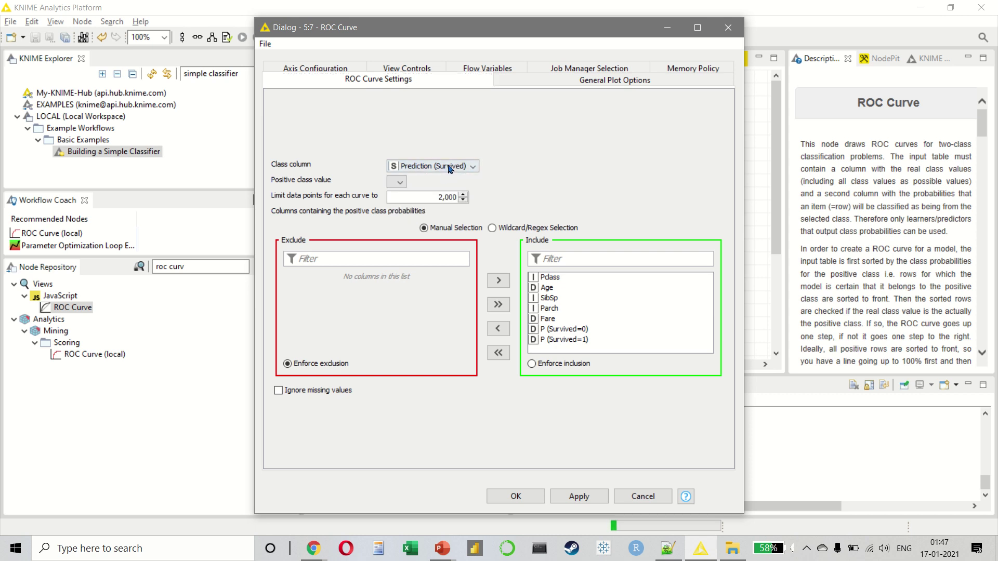
pyautogui.click(450, 167)
pyautogui.click(429, 180)
pyautogui.click(498, 352)
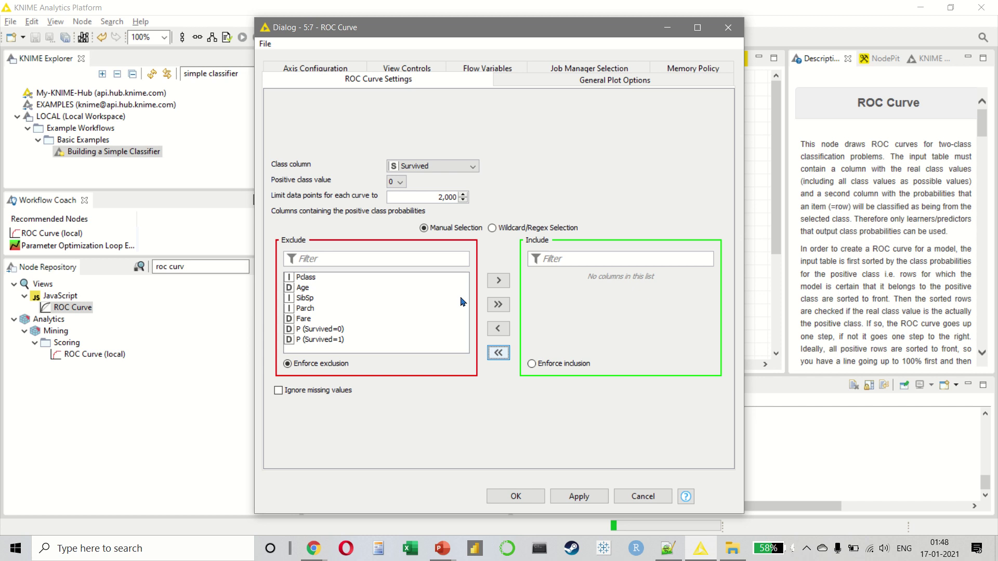
pyautogui.click(328, 330)
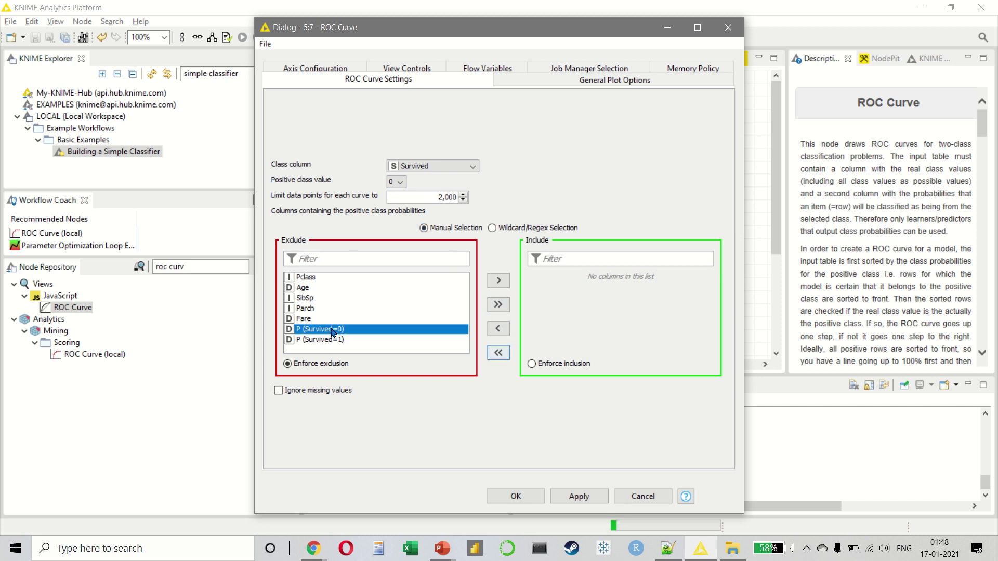
pyautogui.click(499, 281)
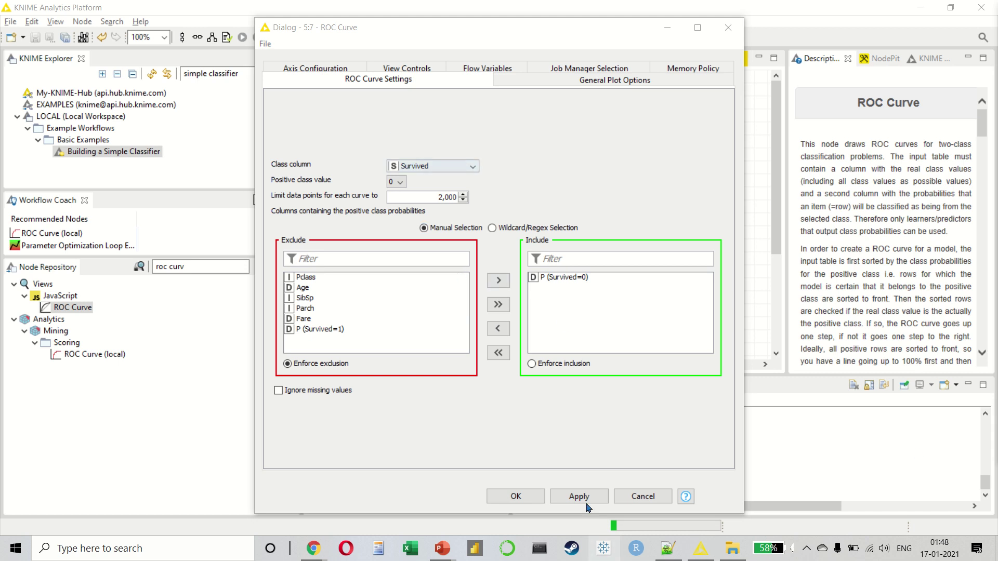
pyautogui.click(501, 497)
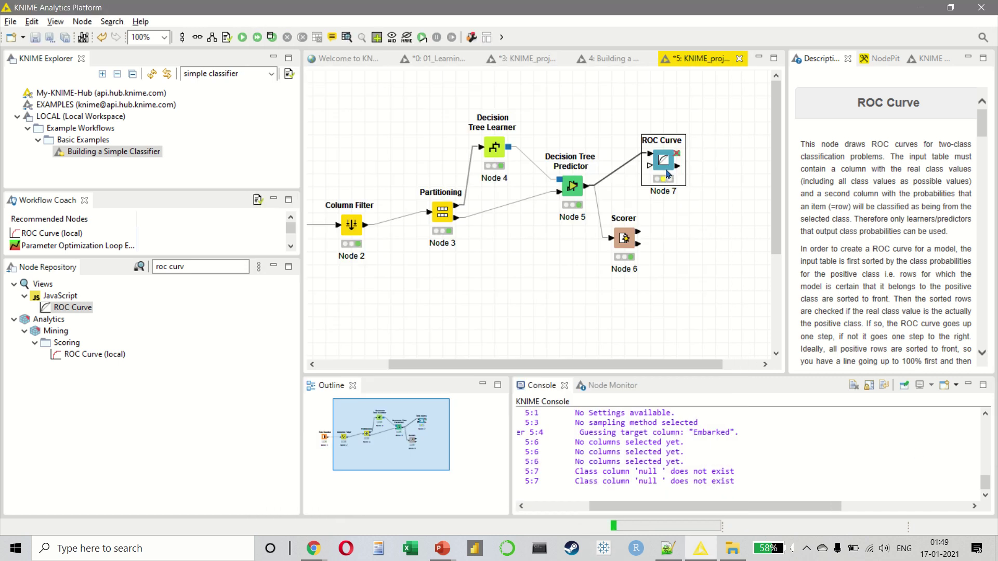
# Step: Execute the ROC Curve node and open its chart view, expecting an AUC of 0.823
pyautogui.rightClick(670, 154)
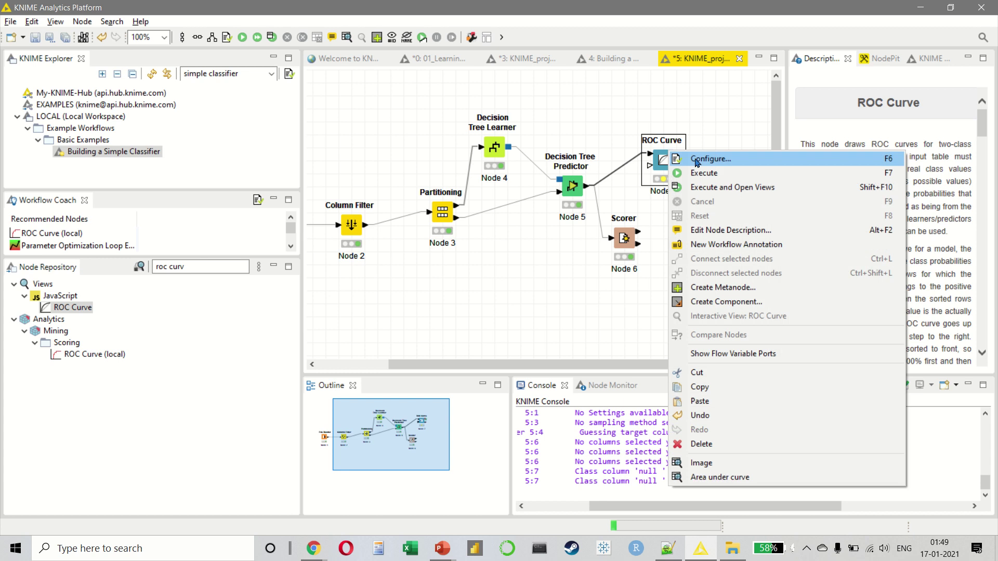
pyautogui.click(715, 188)
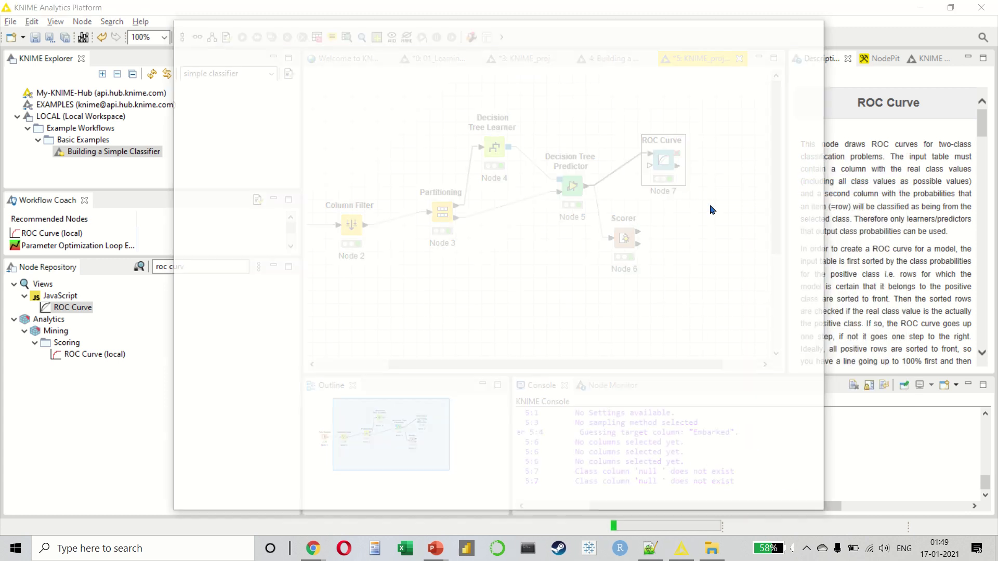